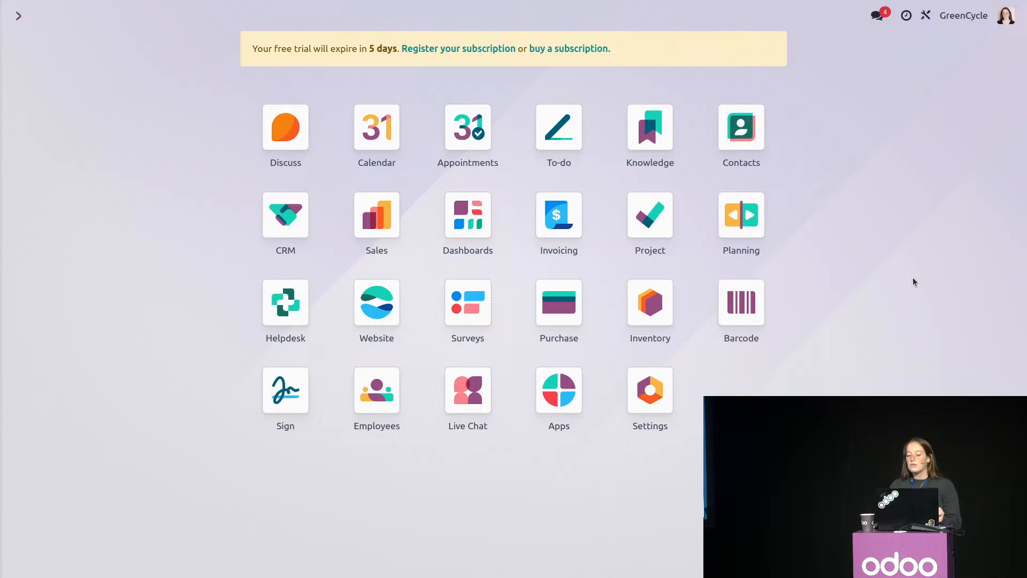
# Browse the installable Human Resources apps and the Industries modules in the app catalogue, and return to the home dashboard.
pyautogui.click(560, 405)
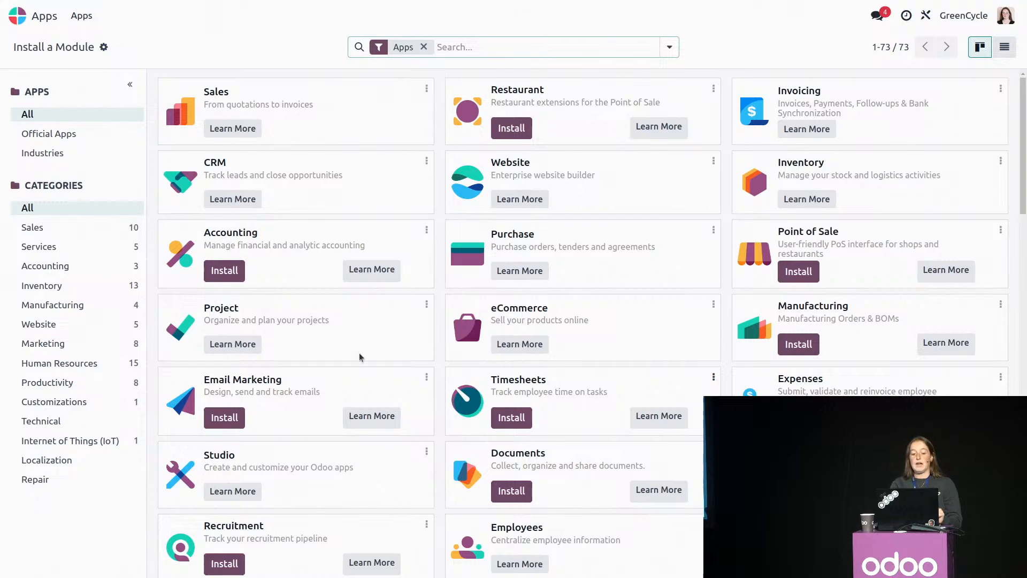
pyautogui.click(79, 362)
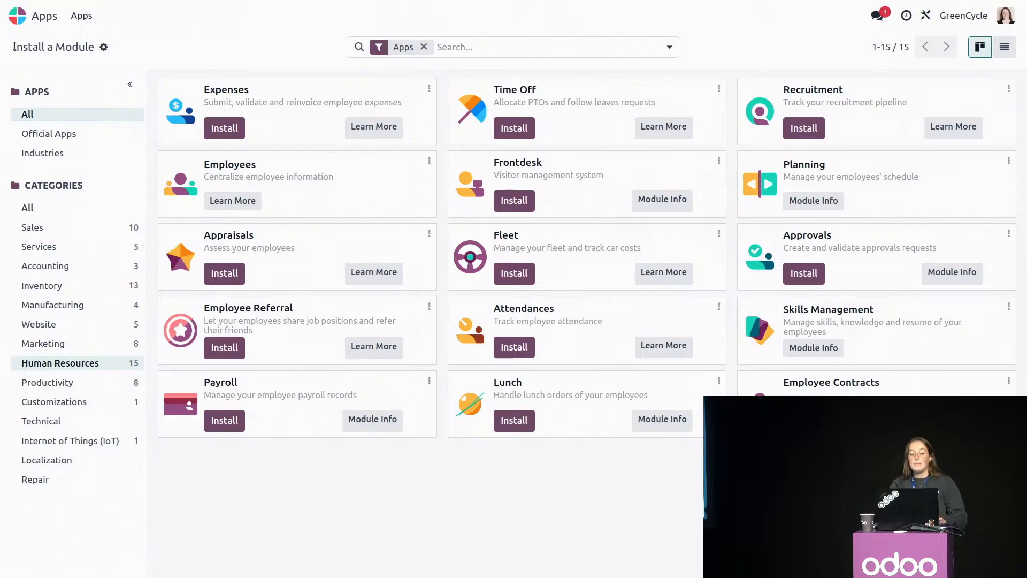
pyautogui.click(43, 160)
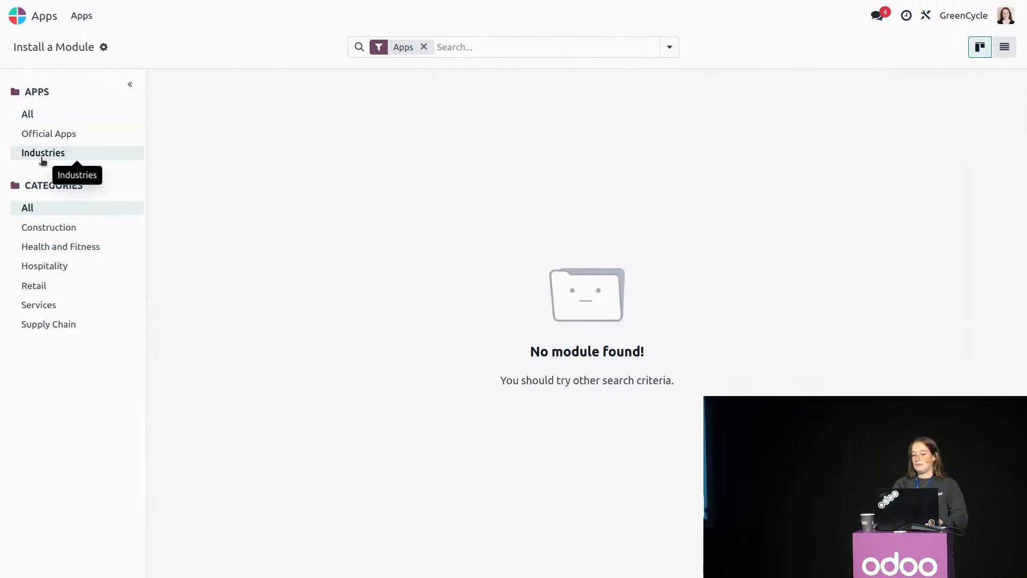
pyautogui.click(21, 21)
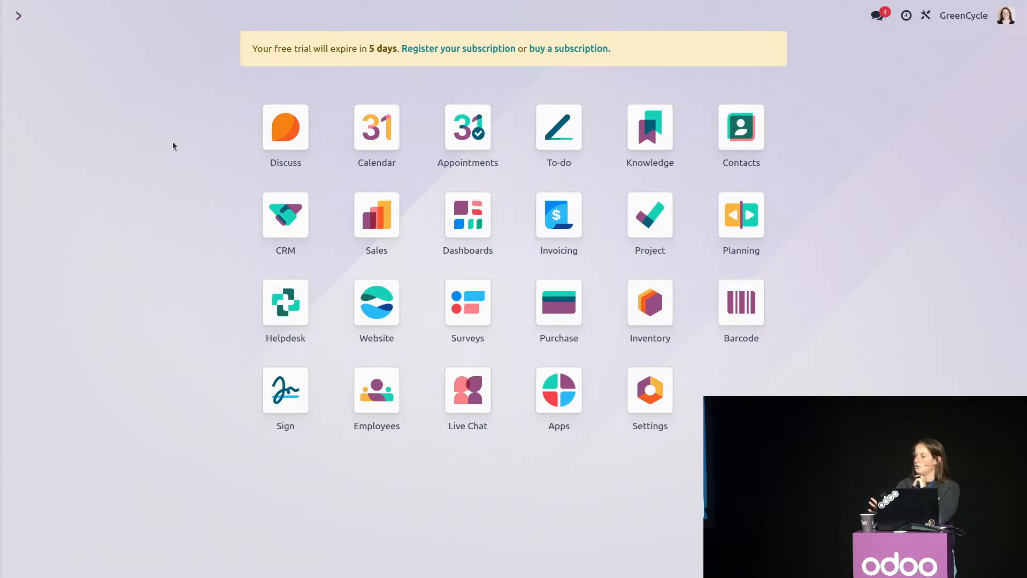
# Open the website homepage for editing and place a Cover block above the cargo bike section.
pyautogui.click(376, 318)
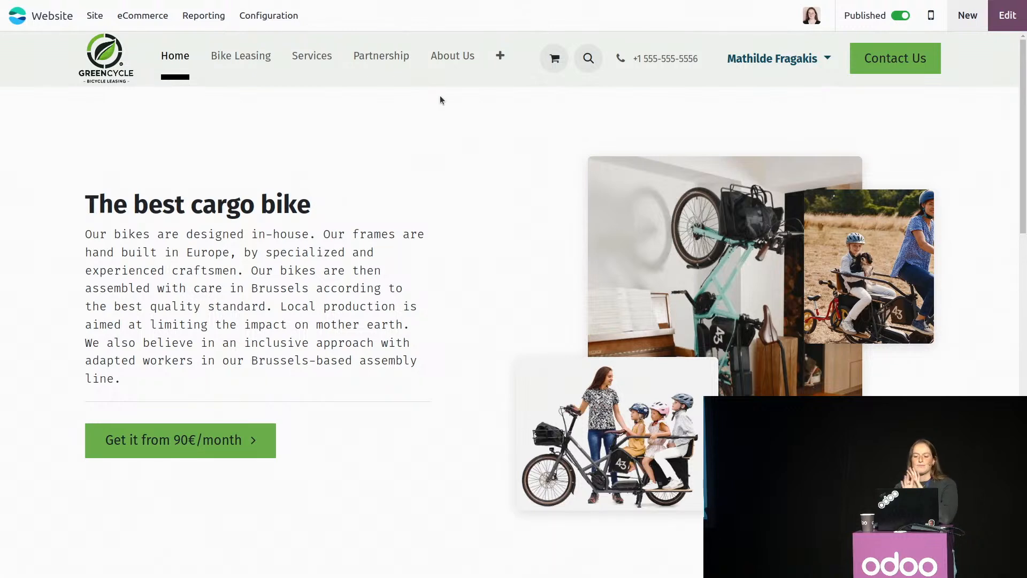
pyautogui.click(1011, 17)
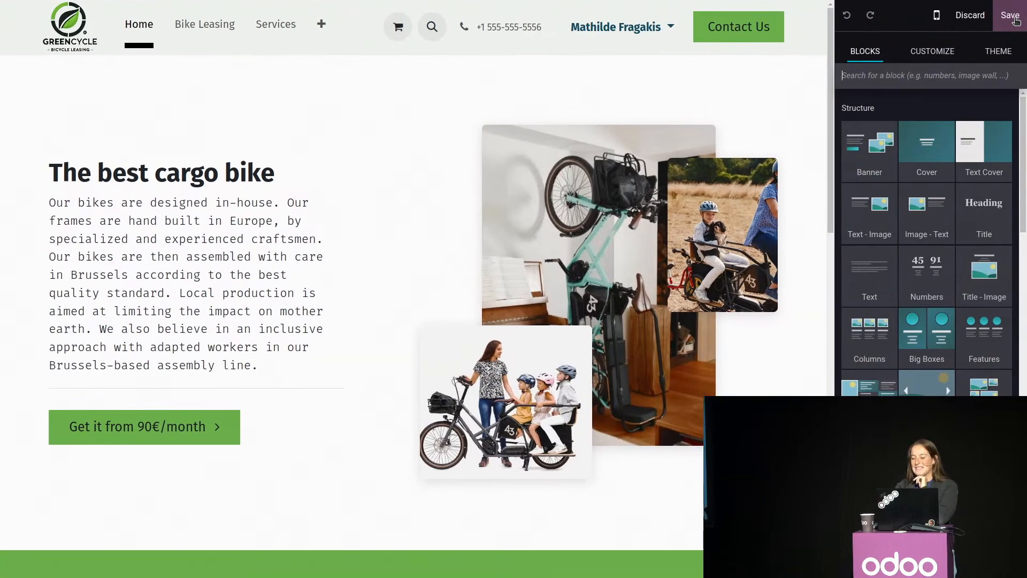
pyautogui.moveTo(924, 150); pyautogui.dragTo(467, 83)
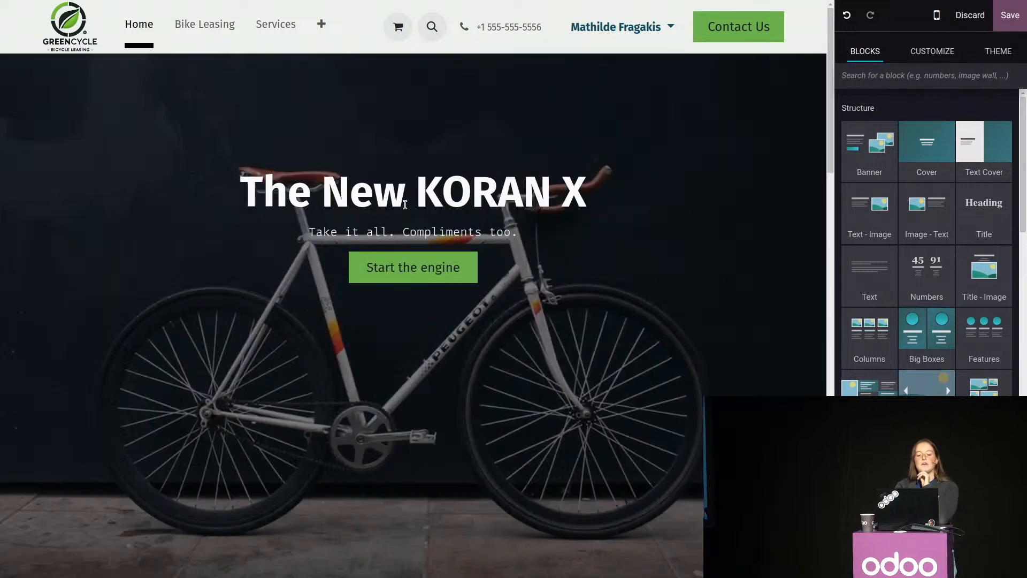
# Replace the cover block's title with "GreenCycle" and save the homepage.
pyautogui.tripleClick(401, 193)
pyautogui.write('Green')
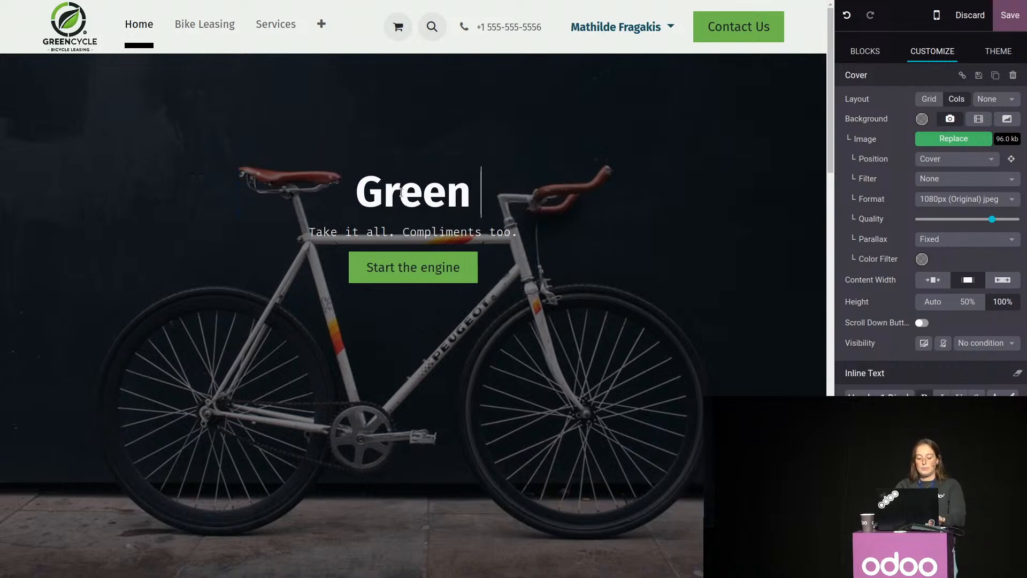
pyautogui.press('BackSpace')
pyautogui.write('Cycle')
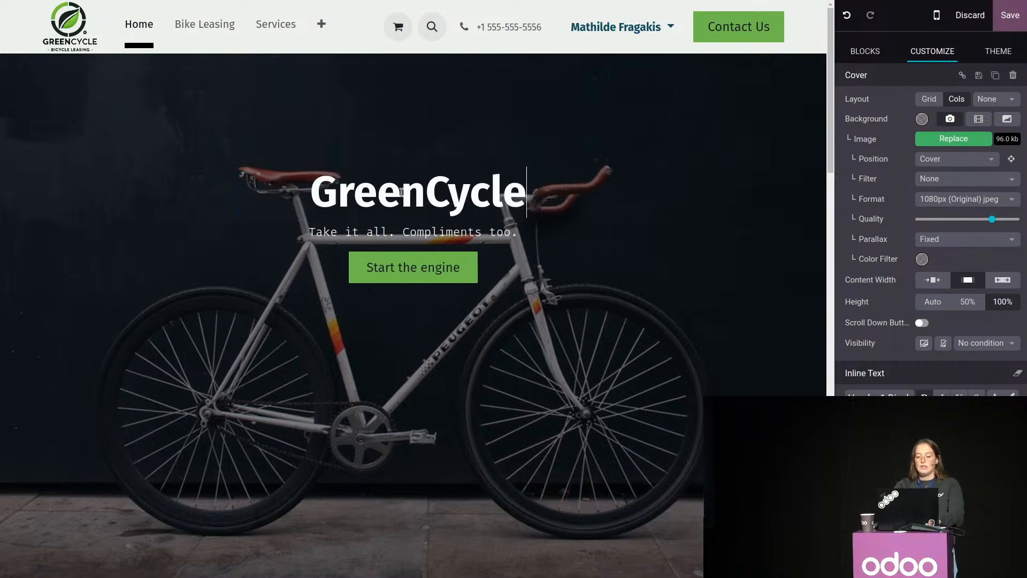
pyautogui.click(1010, 15)
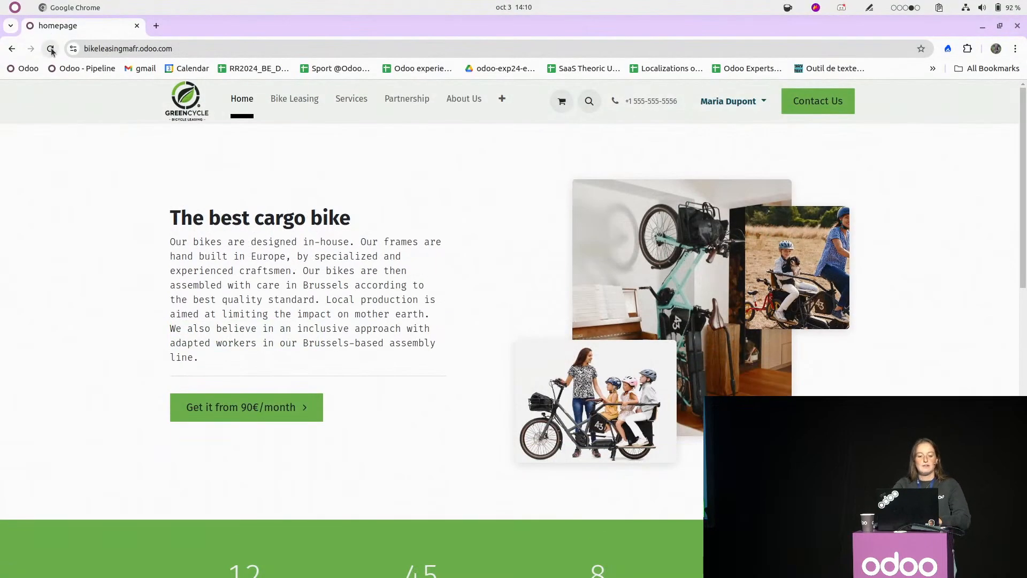
# Reload the homepage in the customer's browser window at full screen and open the Bike 43 product page from the 90€/month offer.
pyautogui.click(50, 49)
pyautogui.press('F11')
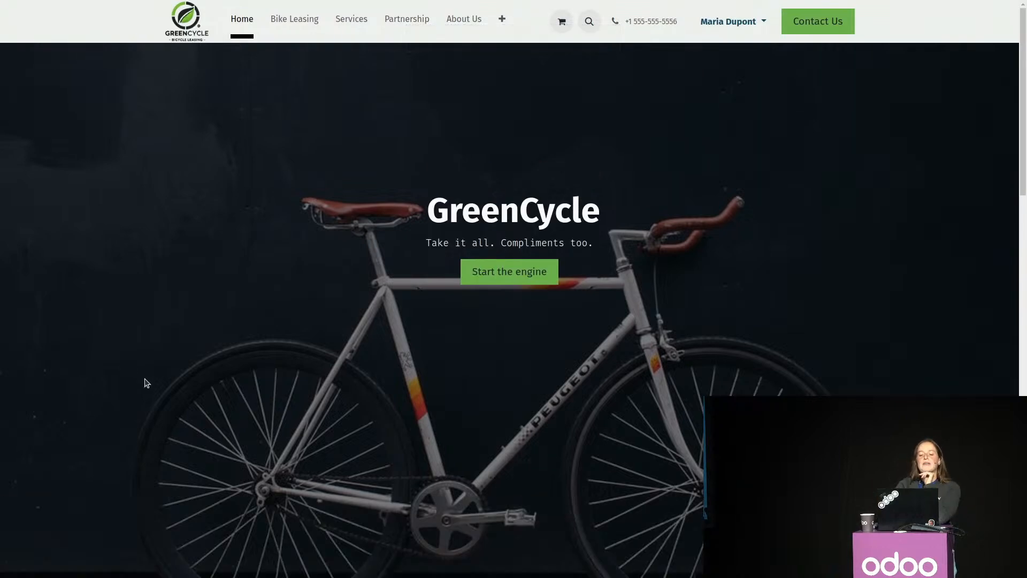
pyautogui.scroll(-10, 336, 291)
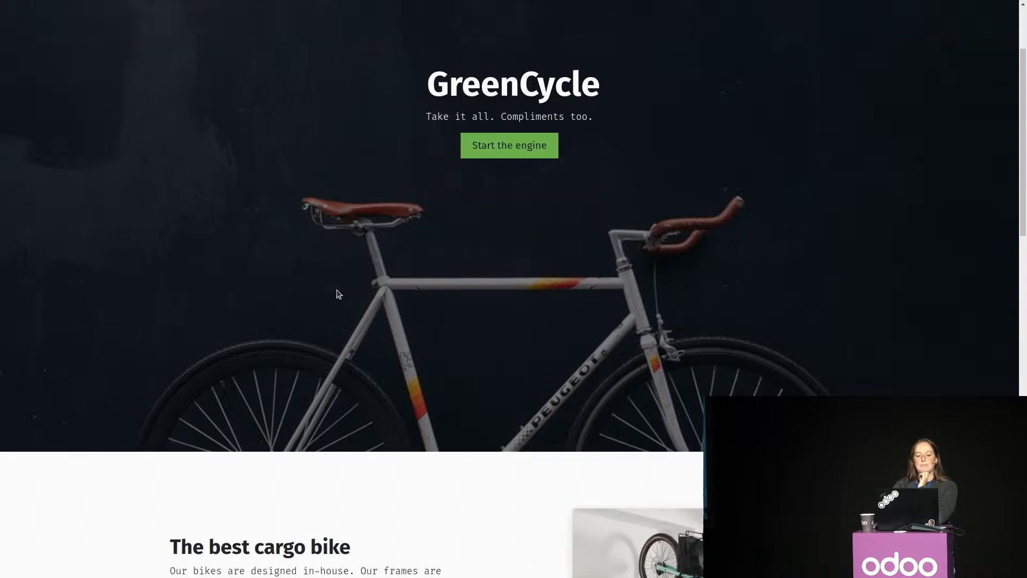
pyautogui.scroll(3, 336, 290)
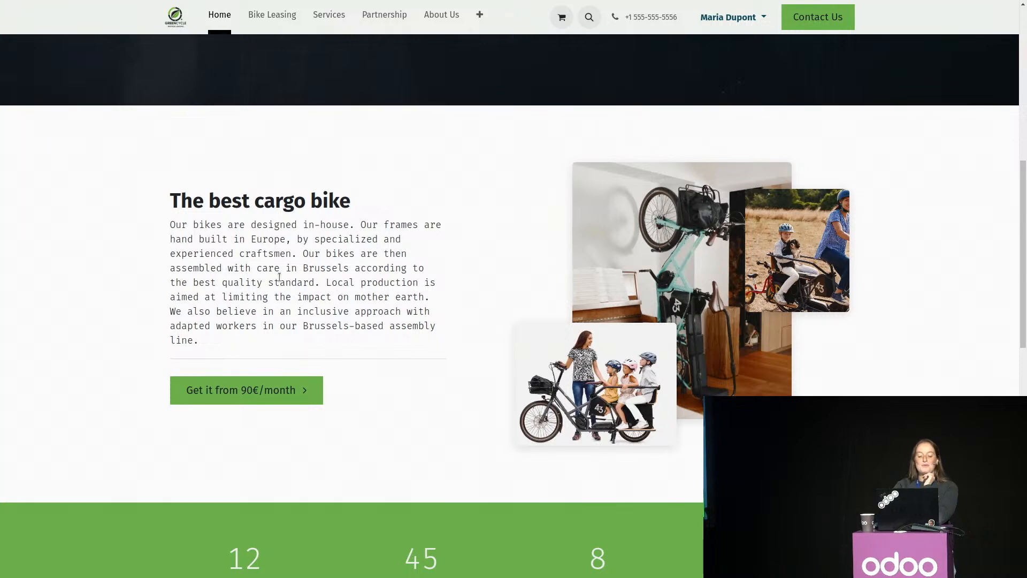
pyautogui.scroll(-1, 424, 249)
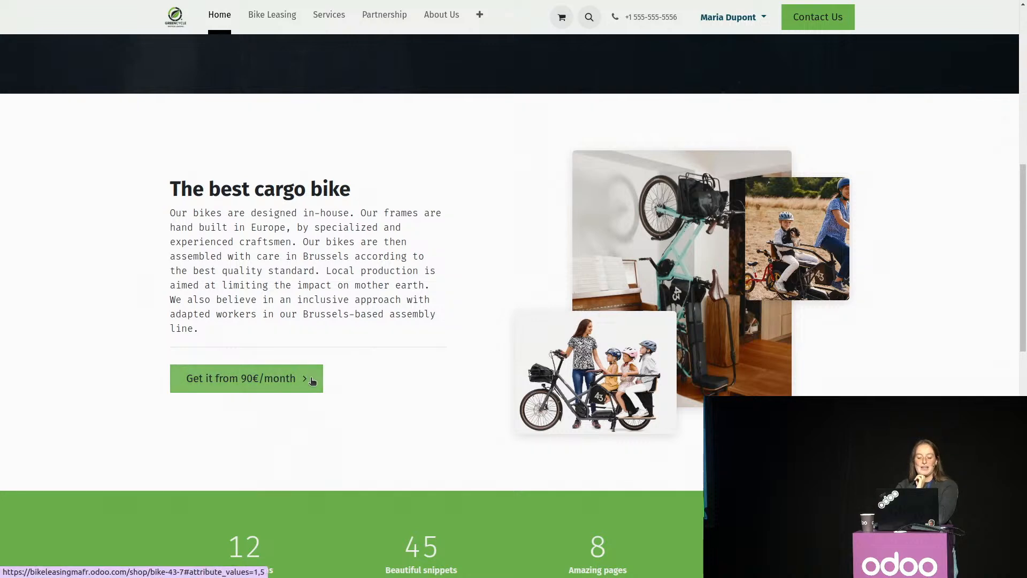
pyautogui.click(247, 383)
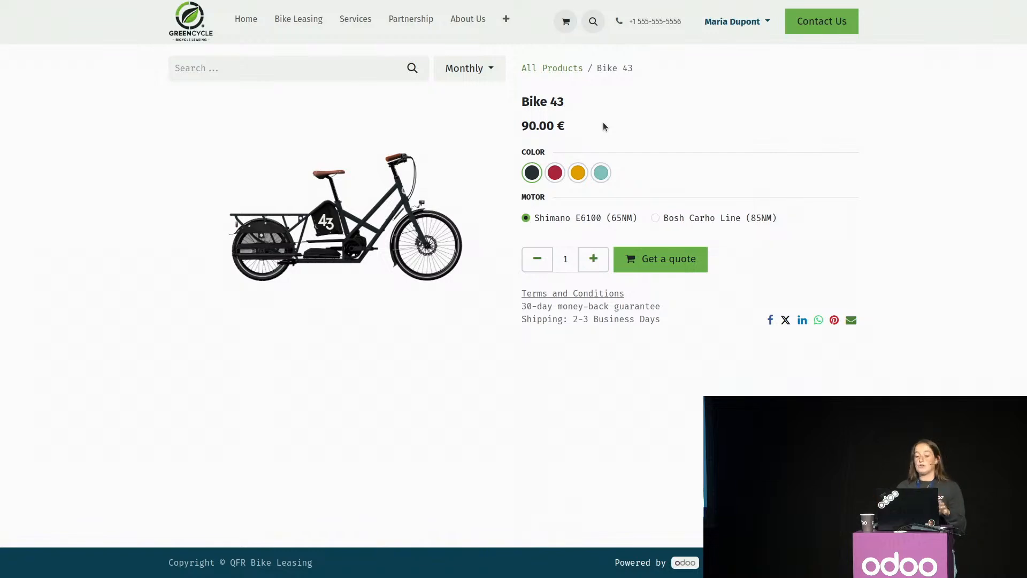
# Configure Bike 43 with the Yearly pricelist, the yellow colour and the Bosh Carho Line (85NM) motor.
pyautogui.click(491, 71)
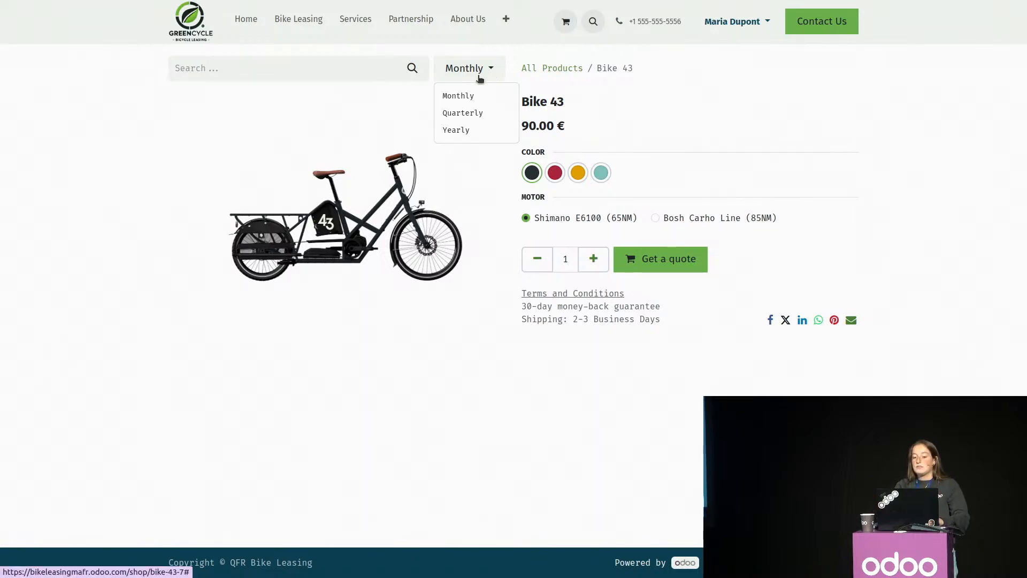
pyautogui.click(457, 130)
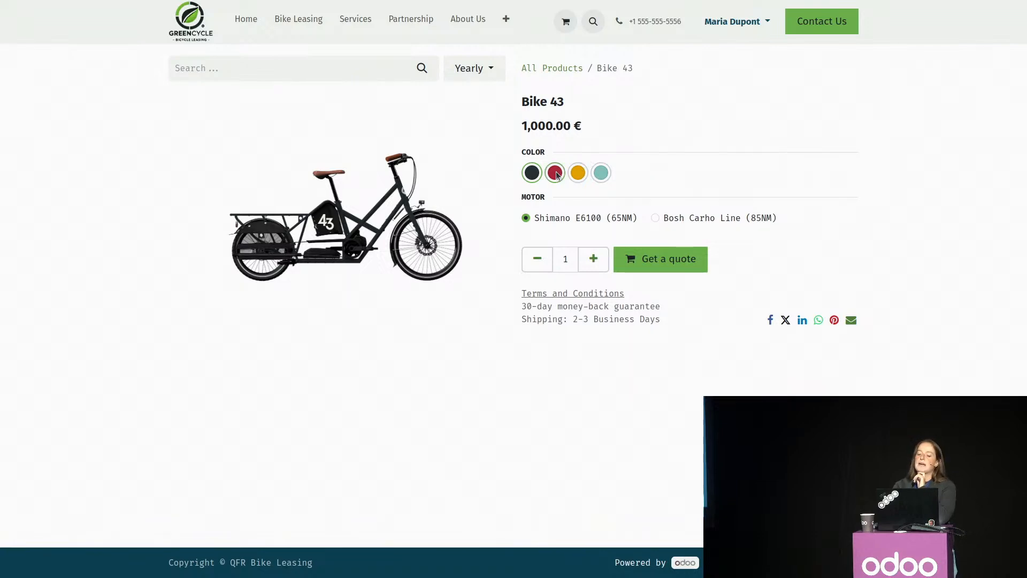
pyautogui.click(576, 173)
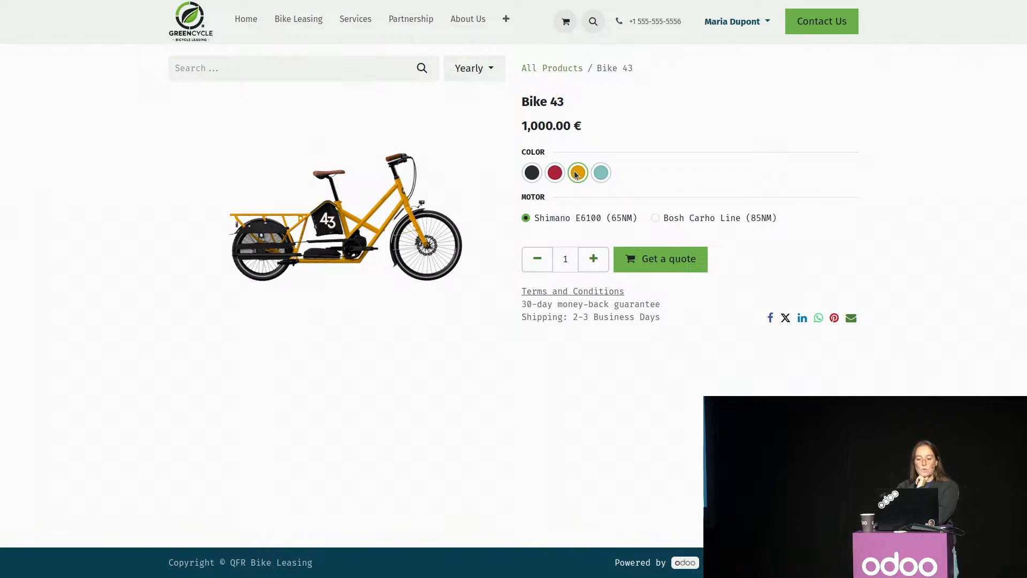
pyautogui.click(656, 218)
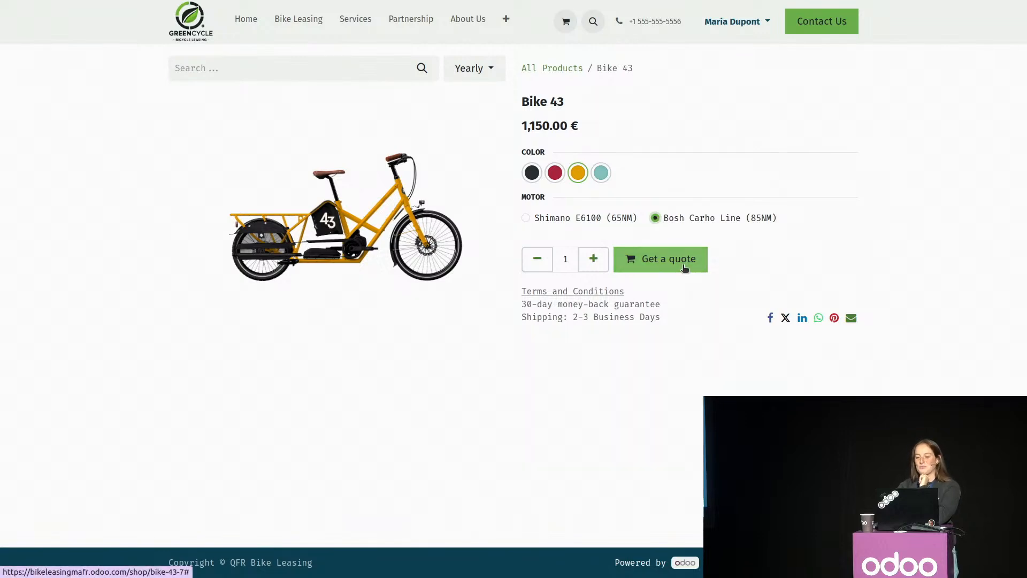
# Request a quote for the configured bike and add the Assistance, Bench and Rain Canopy options.
pyautogui.click(667, 266)
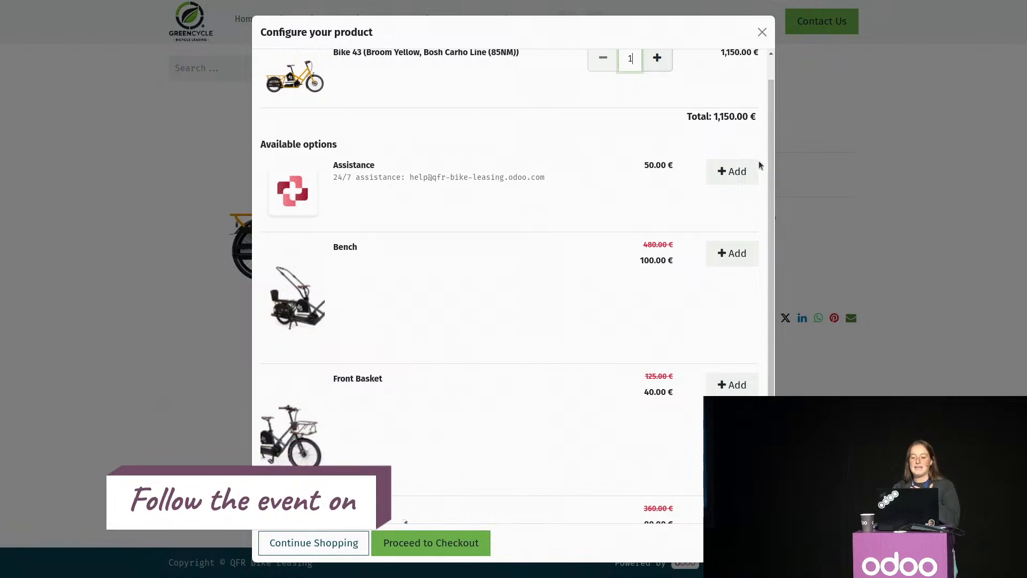
pyautogui.click(737, 172)
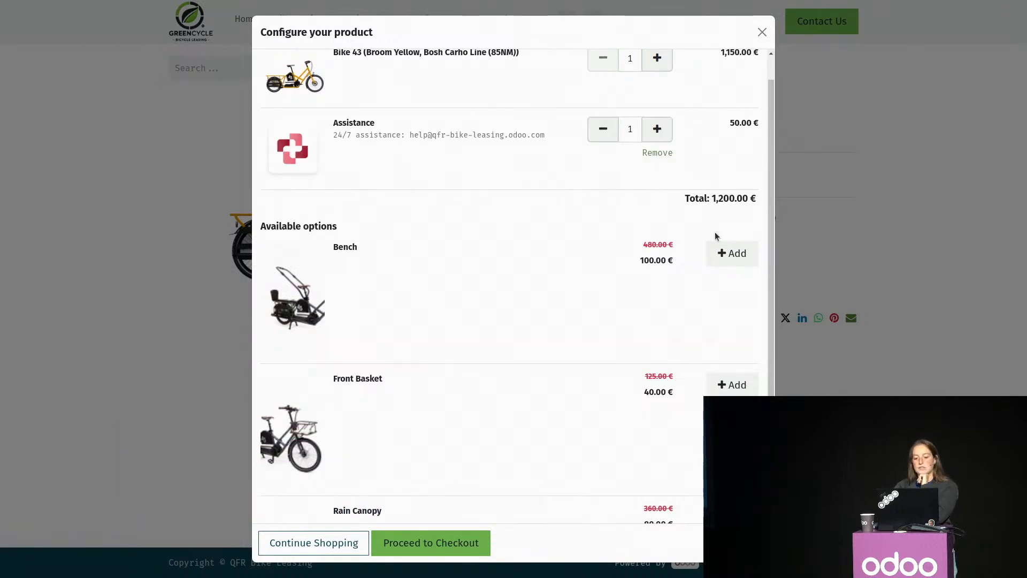
pyautogui.scroll(-2, 704, 266)
pyautogui.click(731, 158)
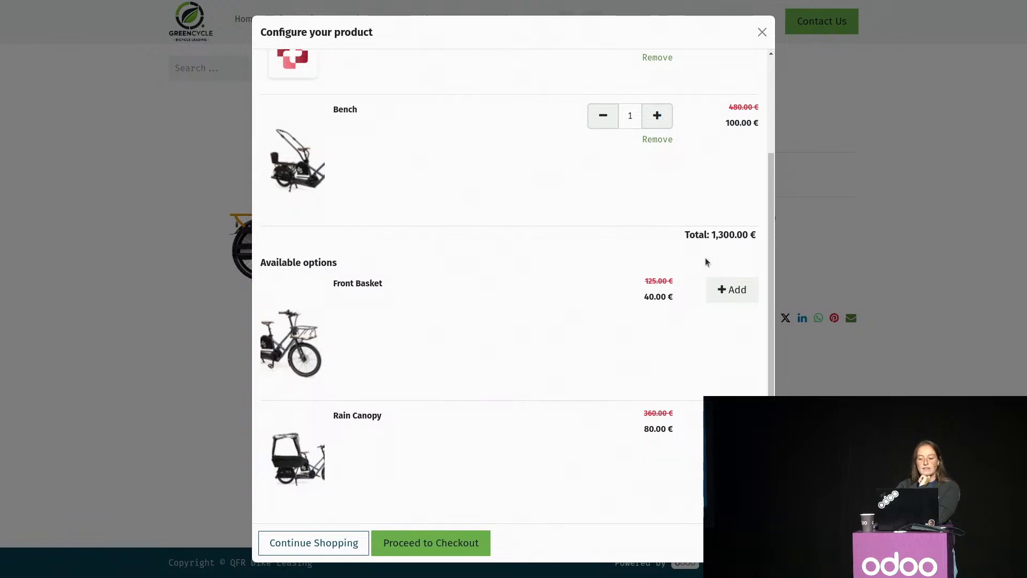
pyautogui.click(732, 421)
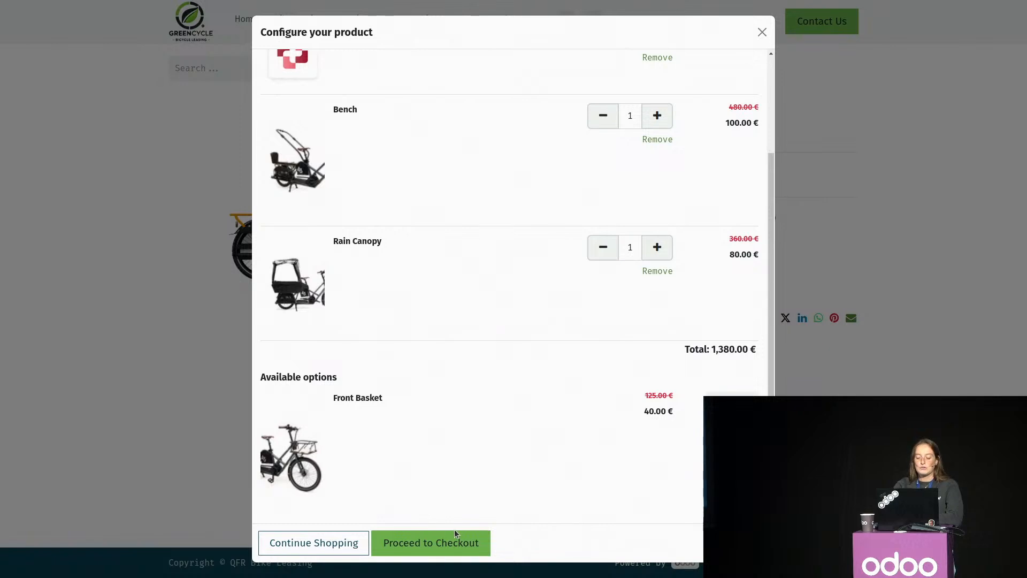
# Check out the cart and submit the order using the "Get a quote" payment method.
pyautogui.click(440, 543)
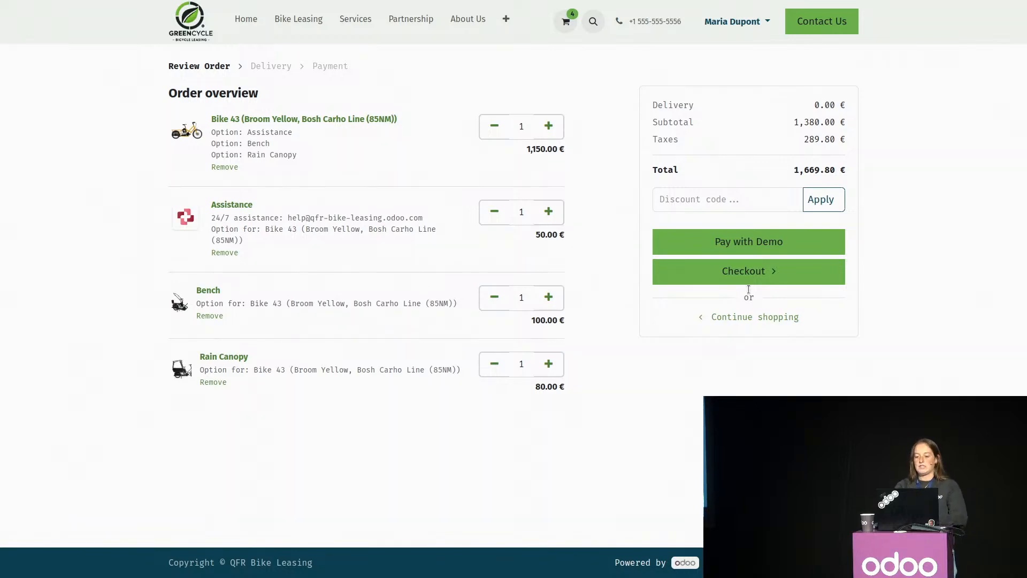
pyautogui.click(782, 271)
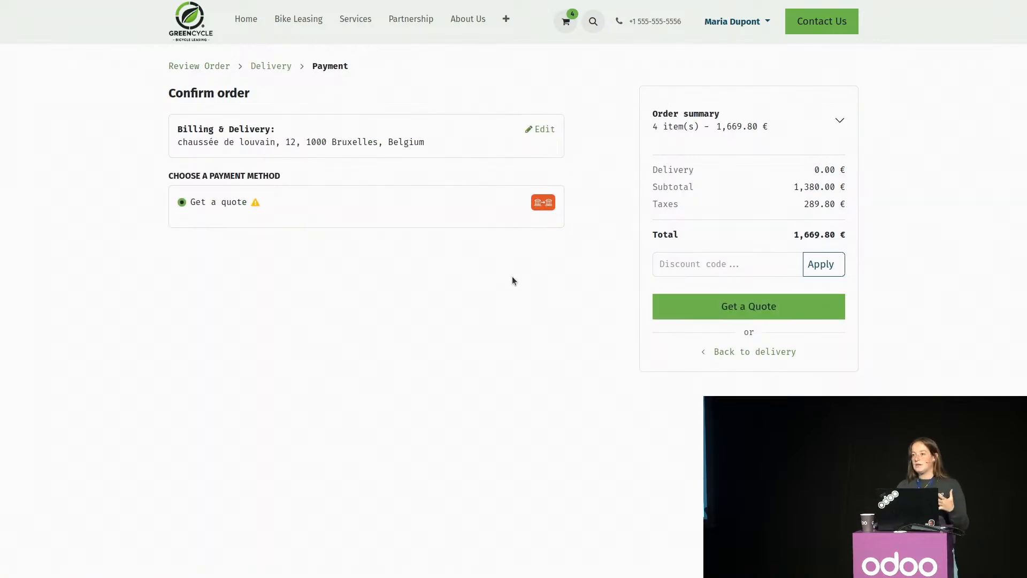
pyautogui.click(753, 308)
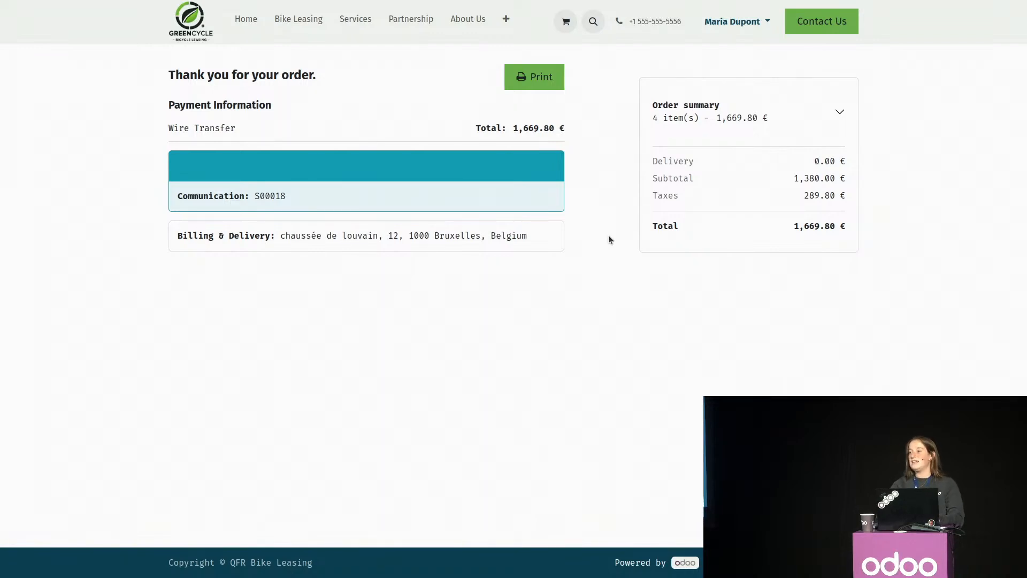
# Switch back to the Odoo back end, remove the My Quotations filter in Sales and open the customer's newest quotation.
pyautogui.hotkey('ctrl', 'alt', 'Left')
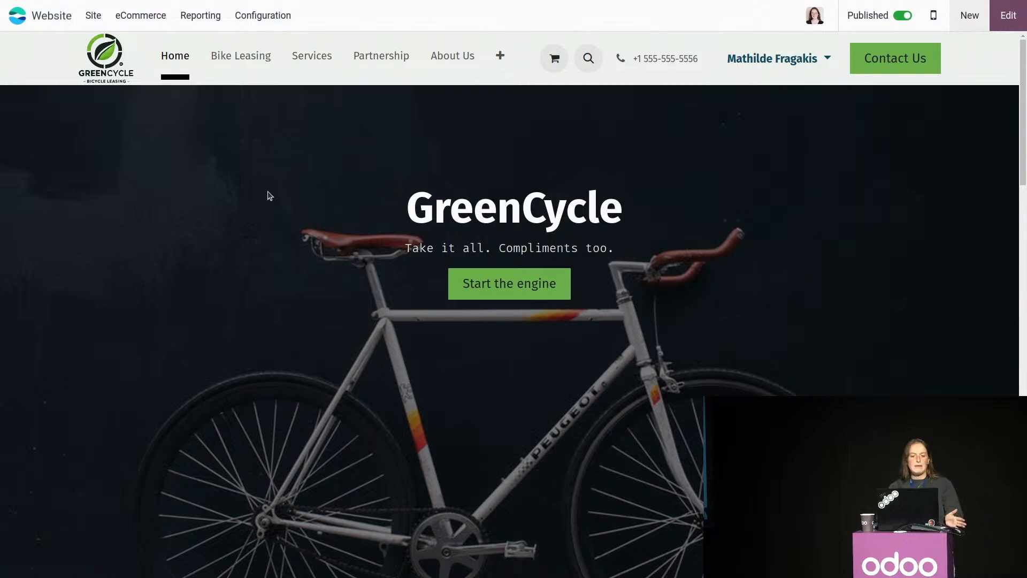
pyautogui.scroll(-5, 344, 368)
pyautogui.scroll(5, 344, 368)
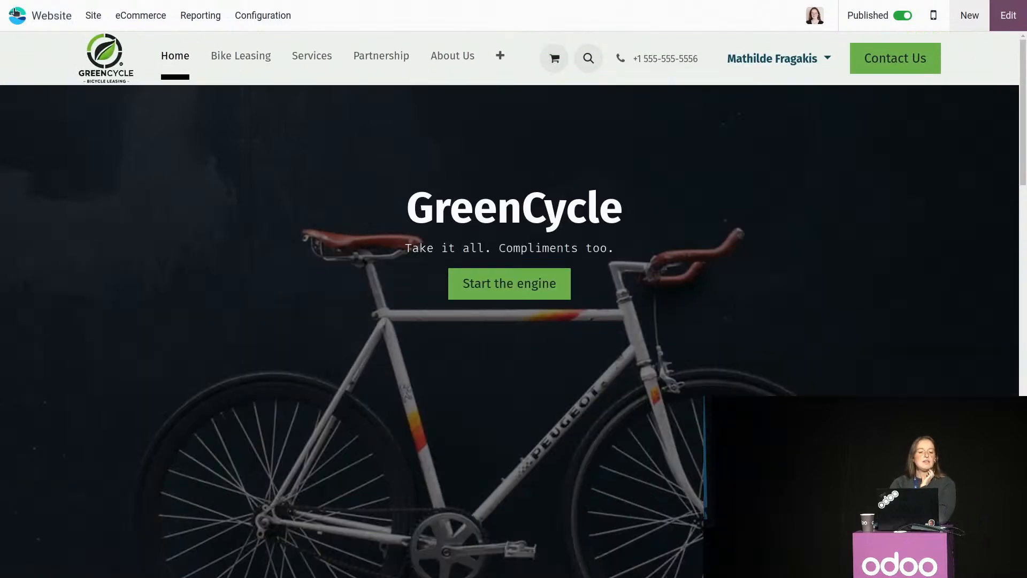
pyautogui.click(29, 21)
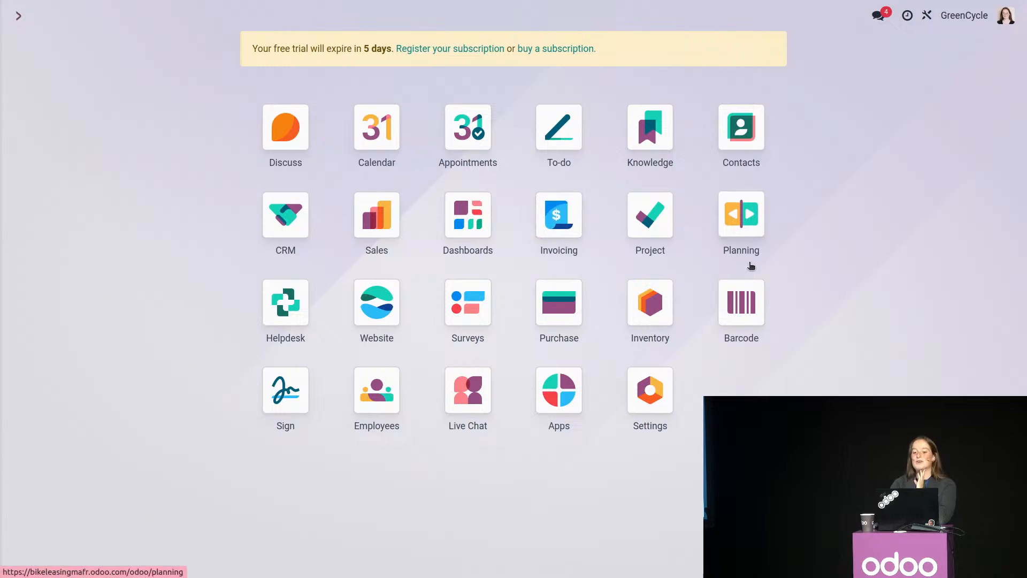
pyautogui.click(369, 211)
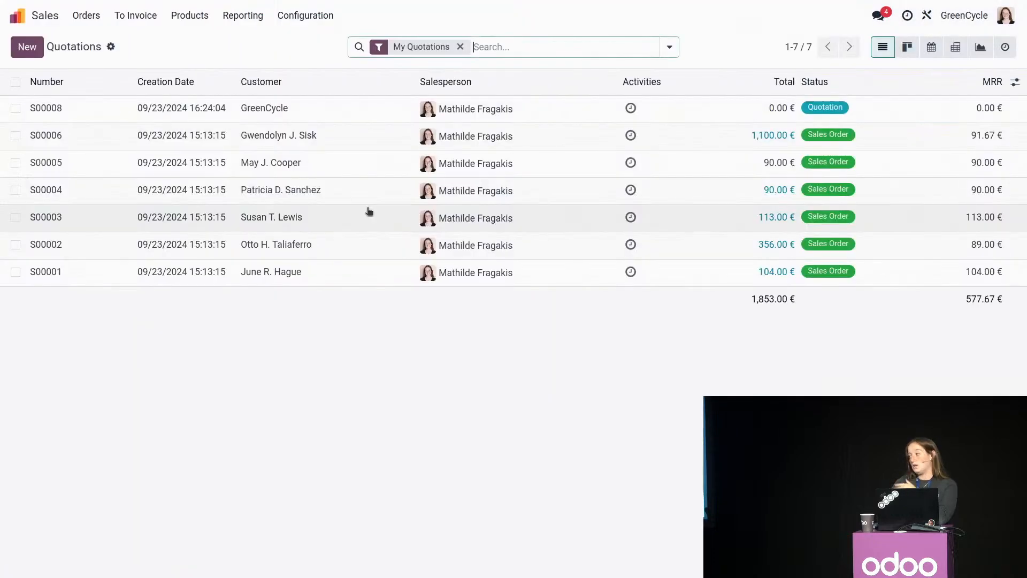
pyautogui.click(460, 47)
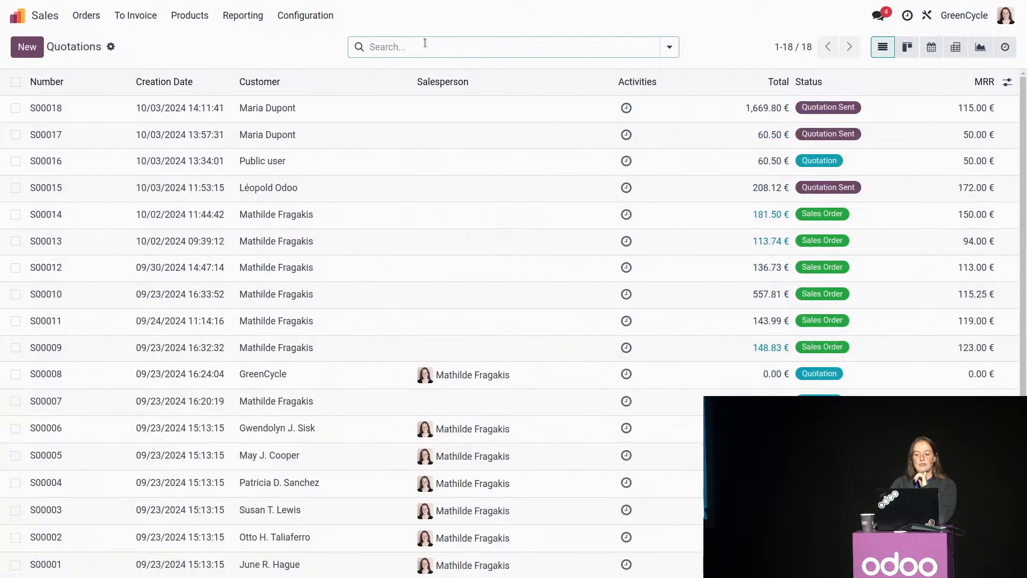
pyautogui.click(309, 110)
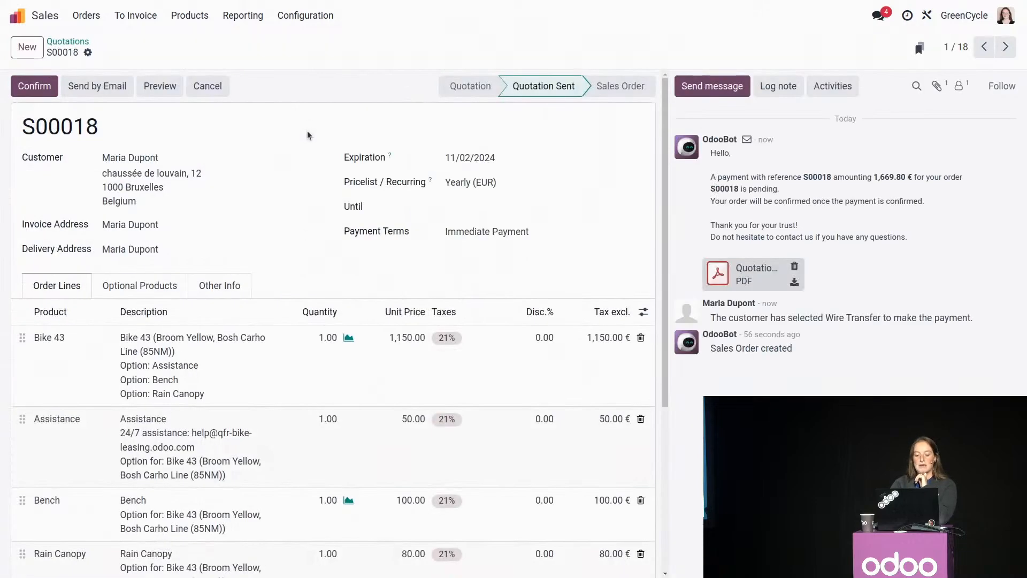
# Review the quotation's customer details, yearly pricelist and order lines for the bike and its options.
pyautogui.scroll(-2, 307, 234)
pyautogui.scroll(-1, 307, 234)
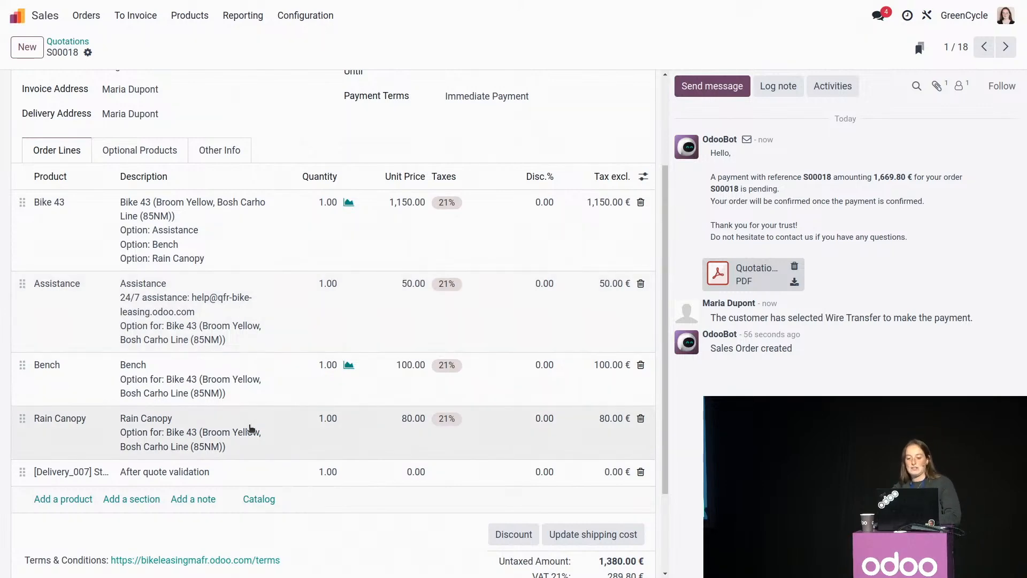
pyautogui.scroll(3, 250, 428)
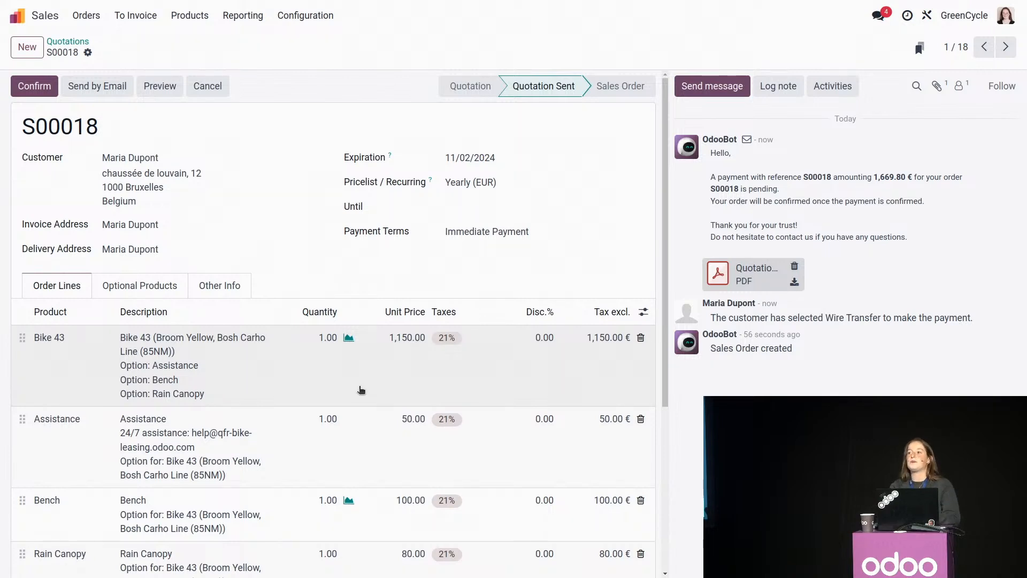
pyautogui.scroll(-2, 362, 389)
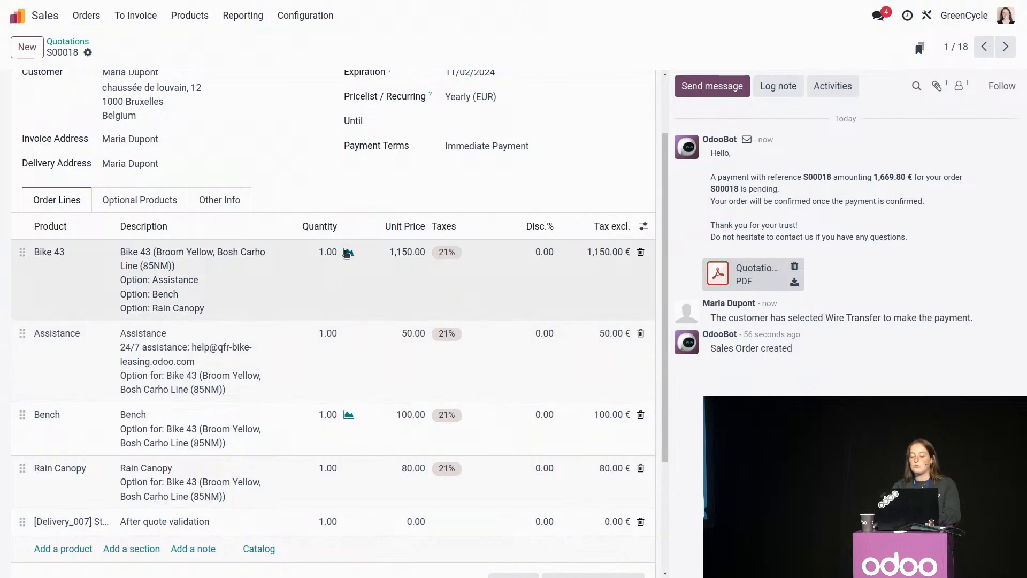
# Confirm the quotation as a sales order, open its delivery and validate the transfer of the bike, Bench and Rain Canopy.
pyautogui.scroll(2, 347, 253)
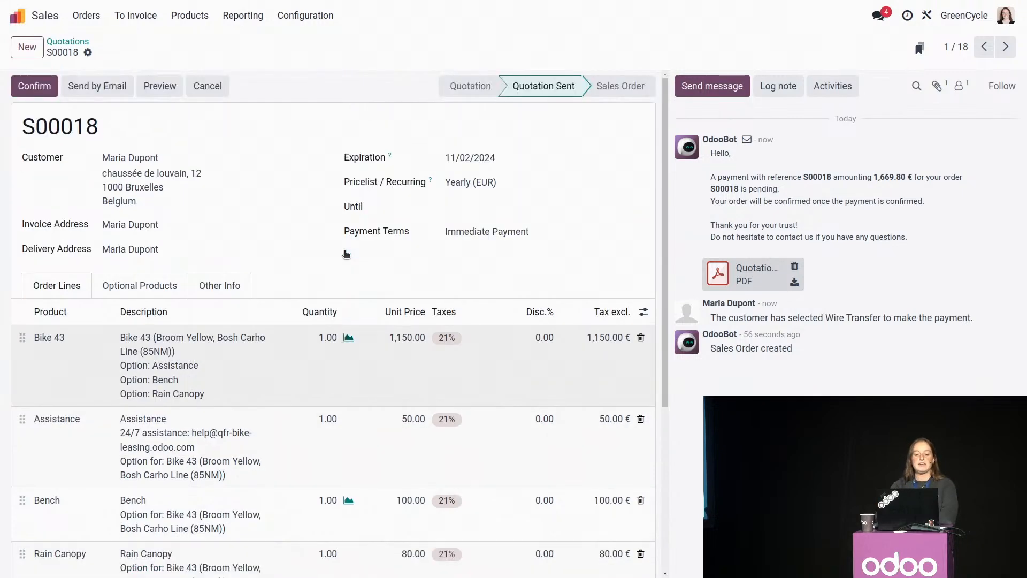
pyautogui.click(38, 87)
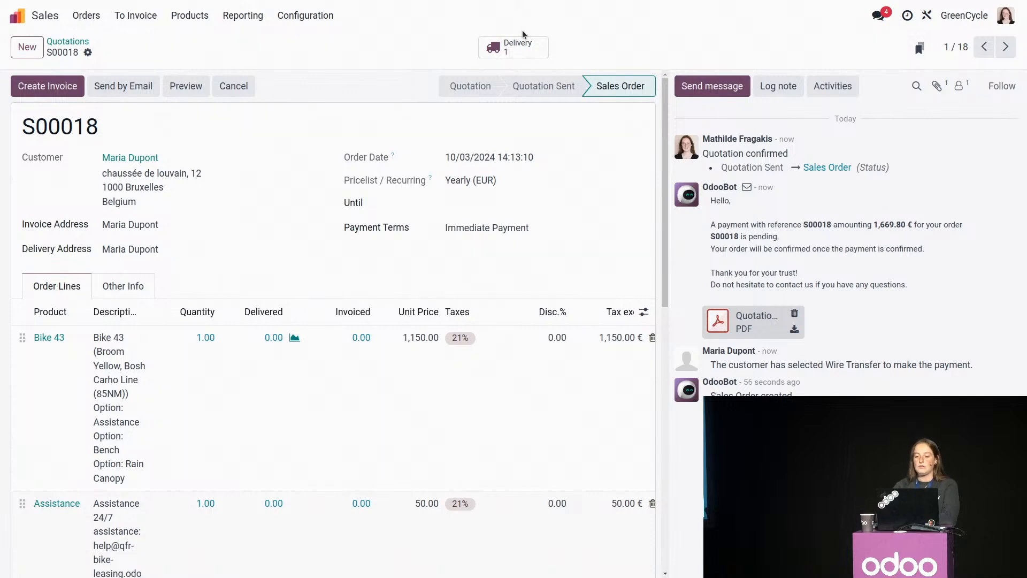
pyautogui.click(516, 56)
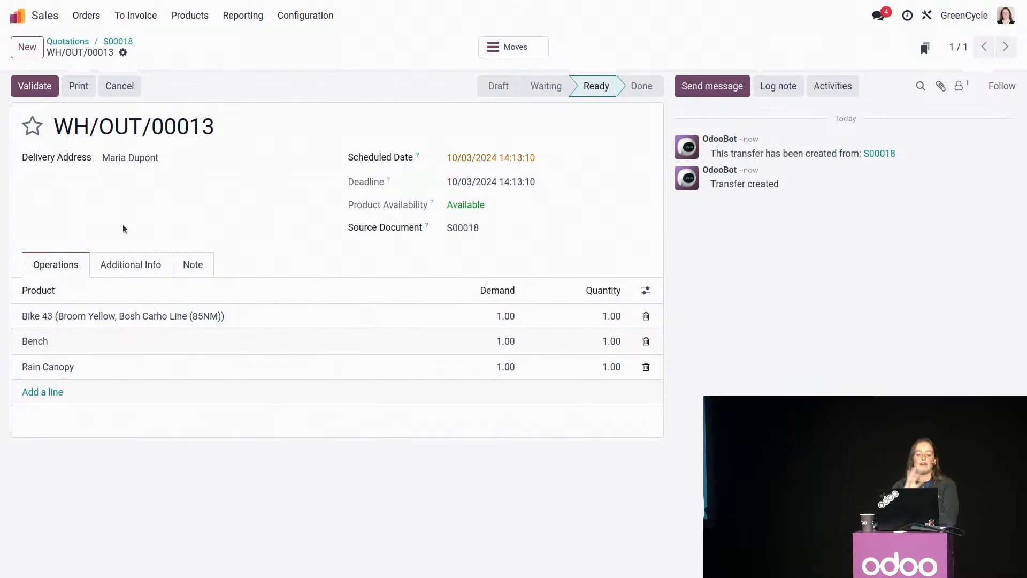
pyautogui.click(30, 93)
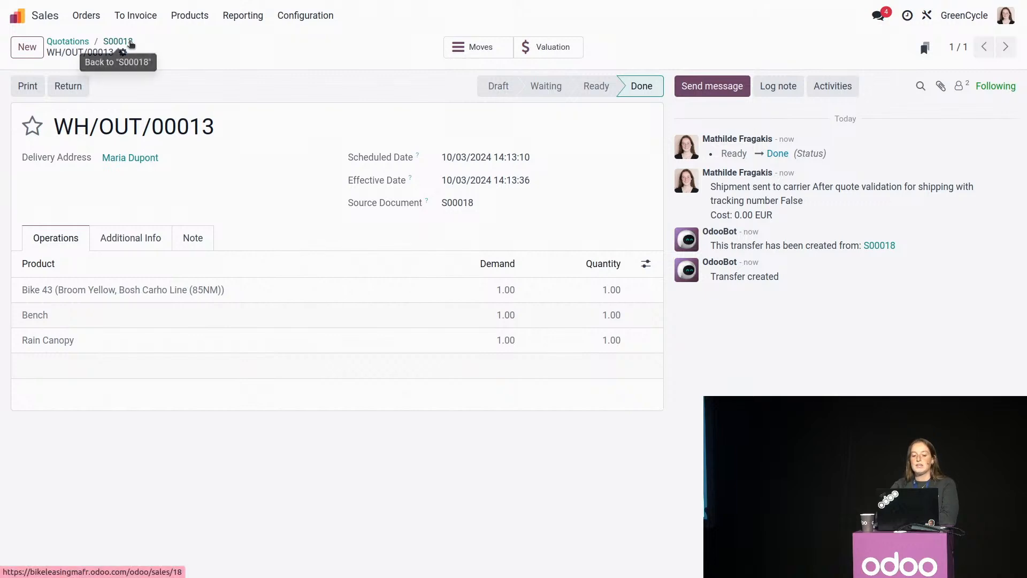
# Return to the sales order and create a draft regular invoice from it.
pyautogui.click(119, 42)
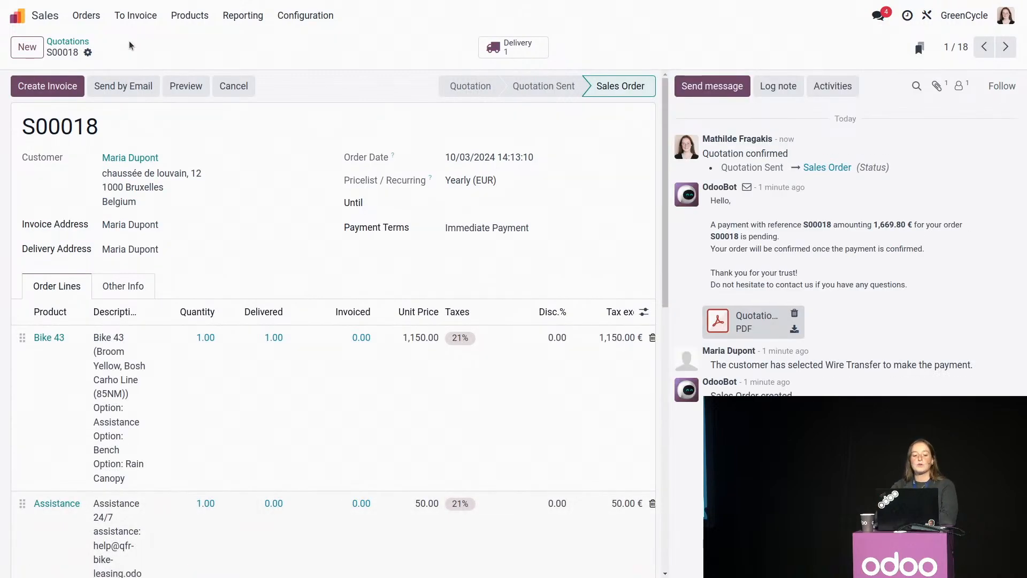
pyautogui.click(58, 87)
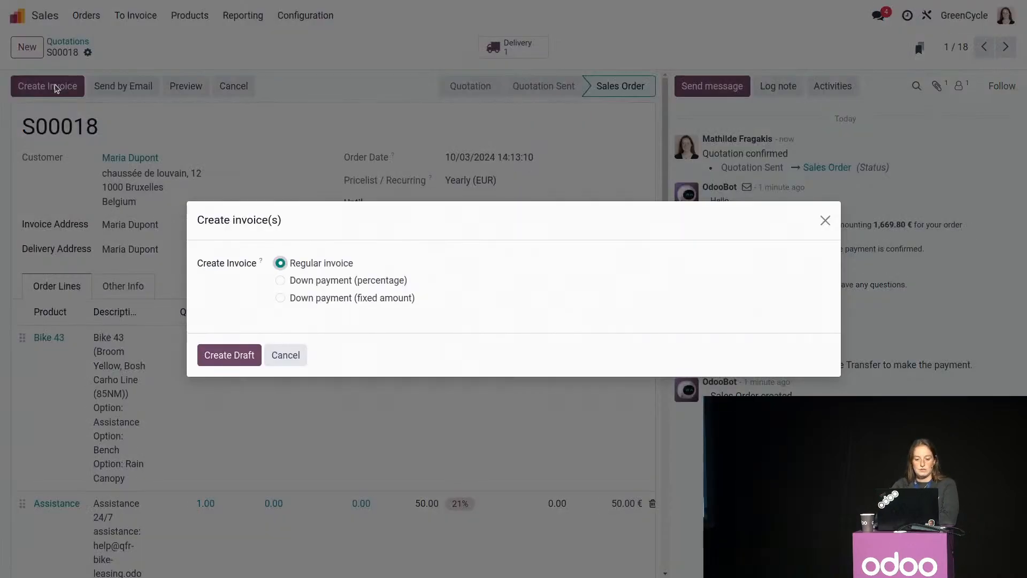
pyautogui.click(238, 350)
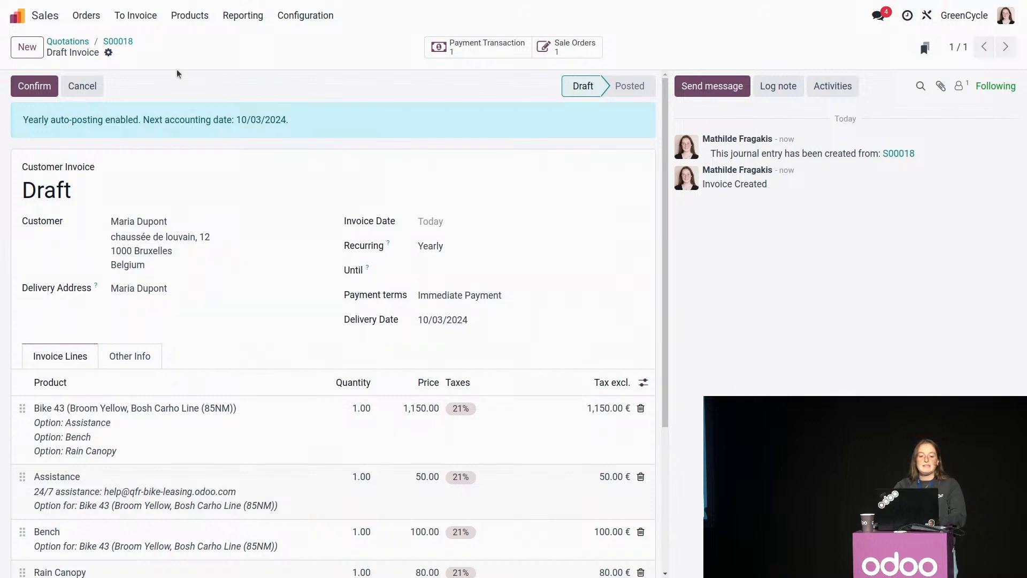
# Switch to Inventory, open the Stock report and widen the Product column to check the stock of each bike variant.
pyautogui.click(45, 15)
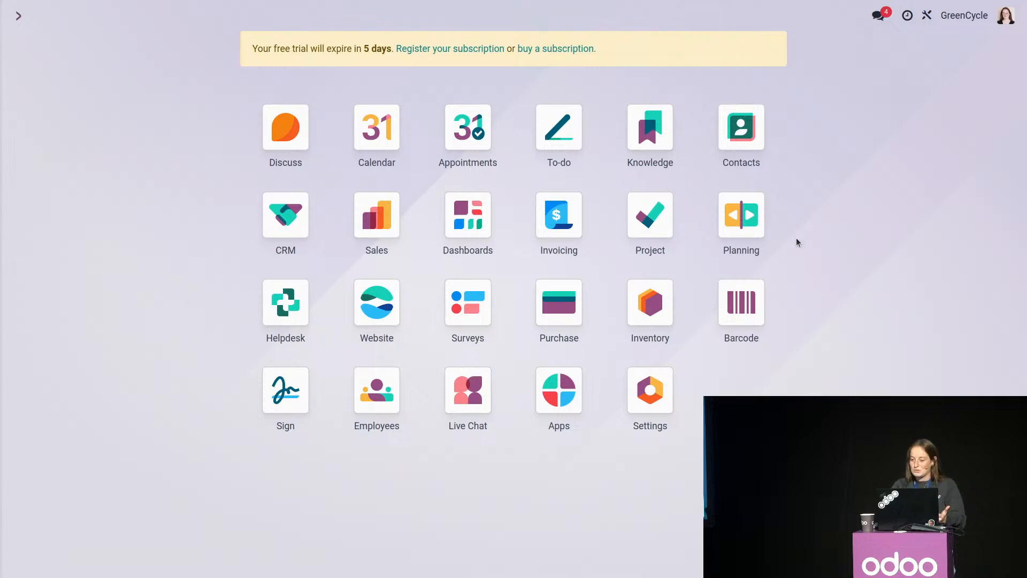
pyautogui.click(629, 328)
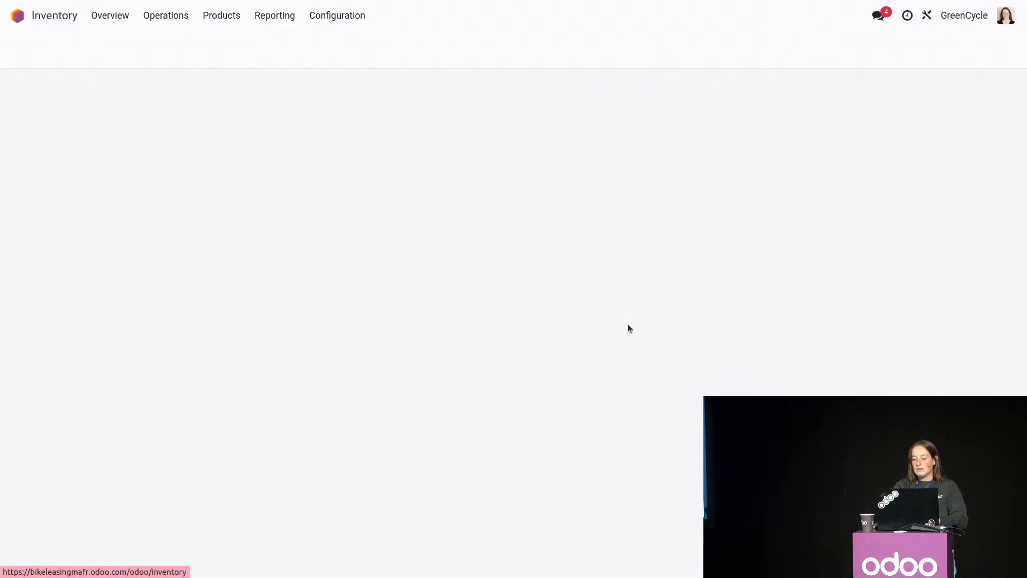
pyautogui.click(275, 16)
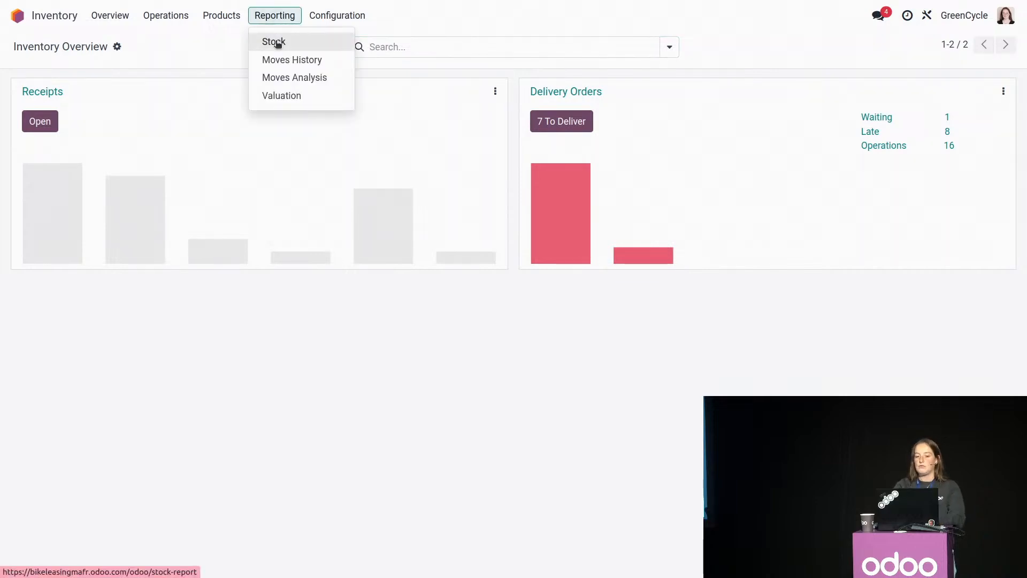
pyautogui.click(276, 42)
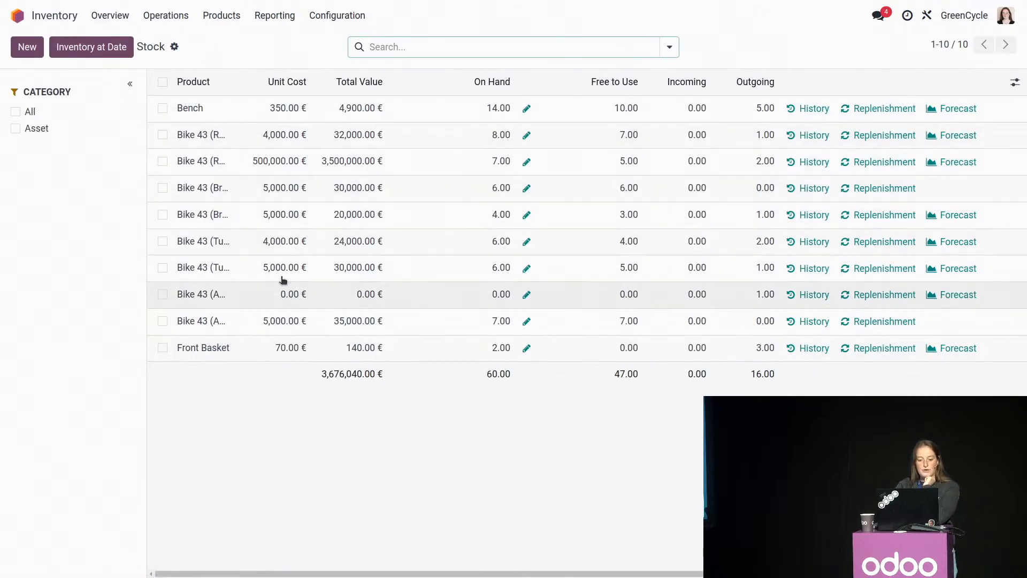
pyautogui.moveTo(233, 77); pyautogui.dragTo(339, 80)
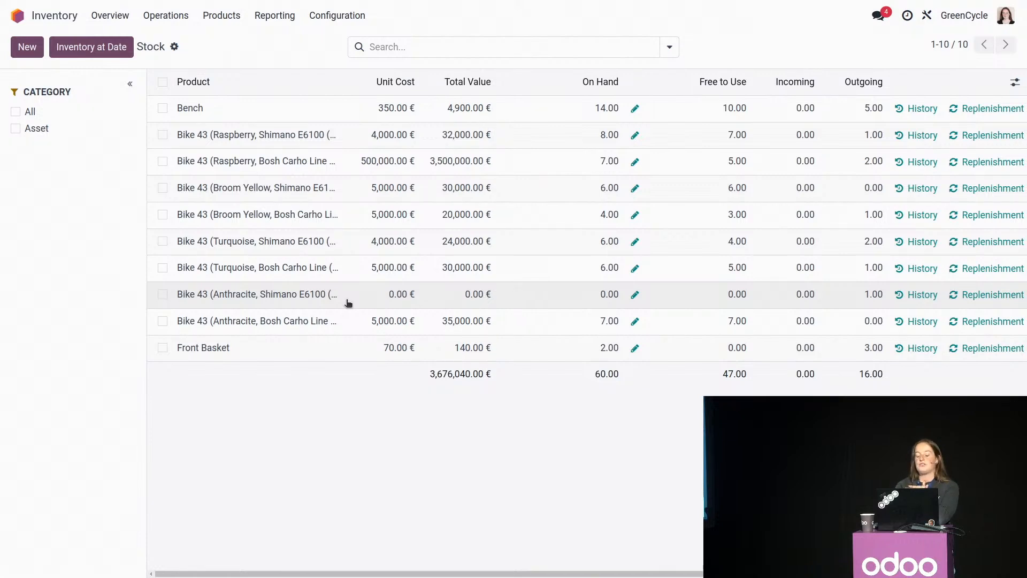
# Switch to Purchase and start a new request for quotation with Bike 43 as the vendor.
pyautogui.click(19, 15)
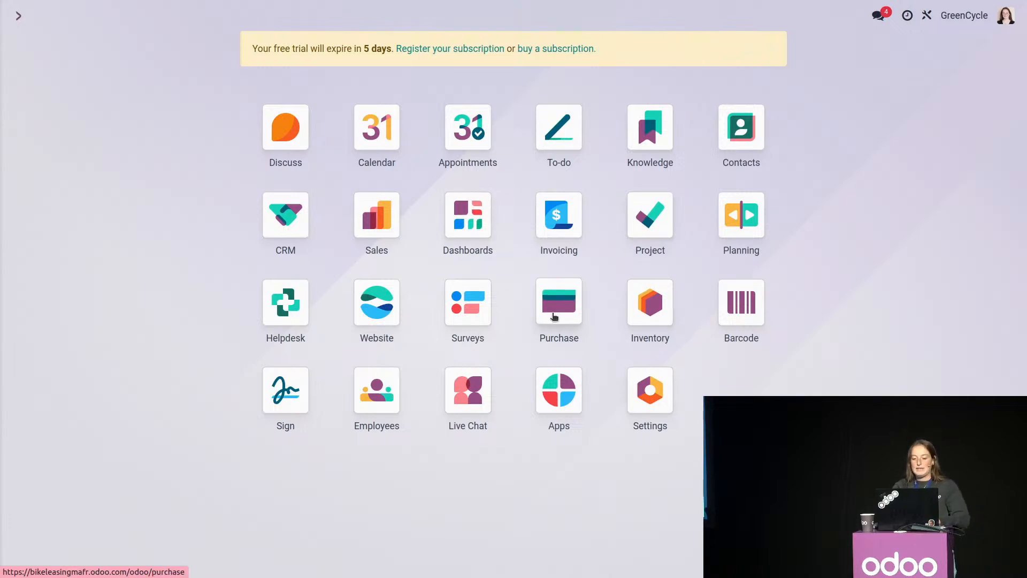
pyautogui.click(554, 317)
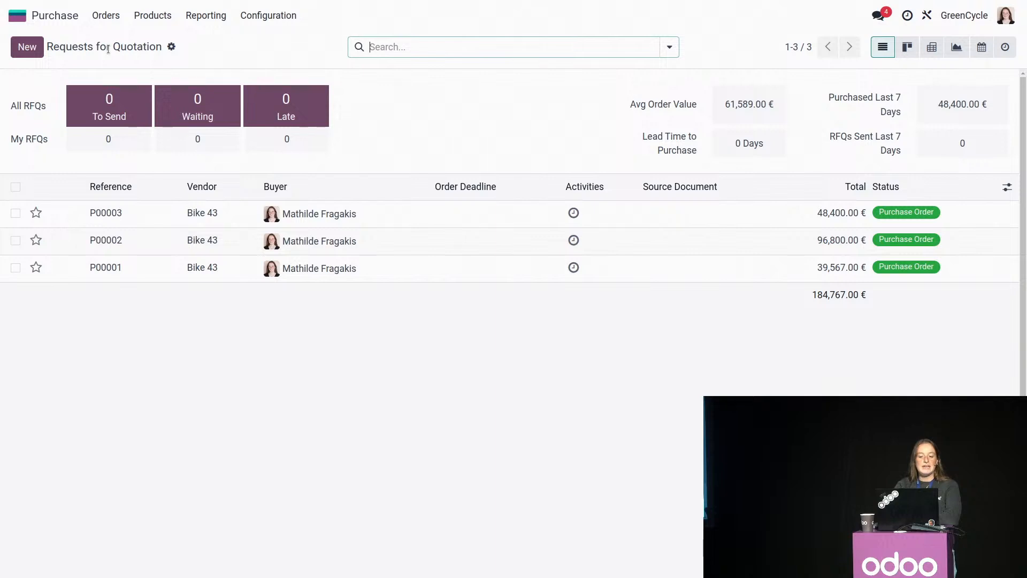
pyautogui.click(28, 48)
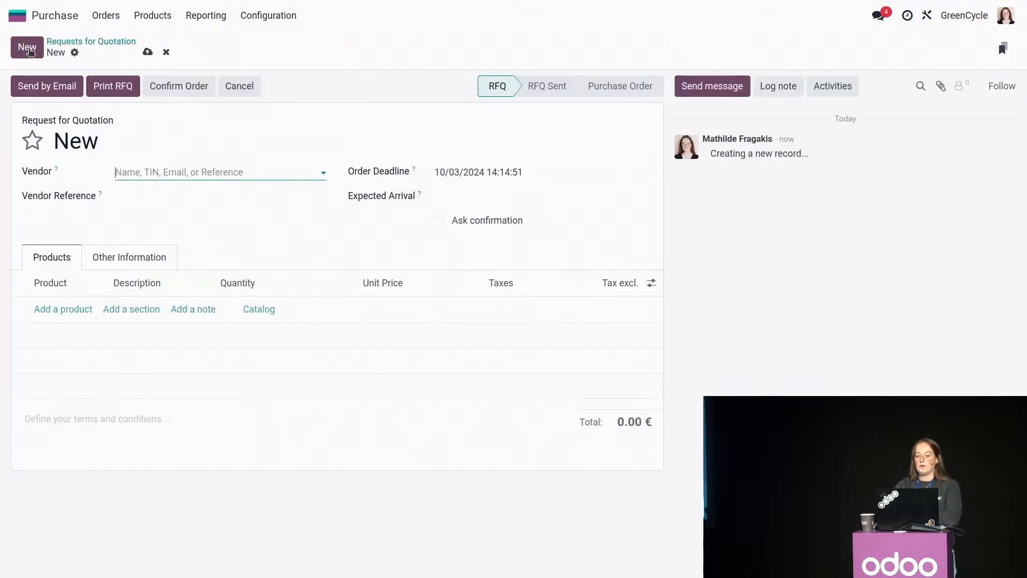
pyautogui.click(146, 170)
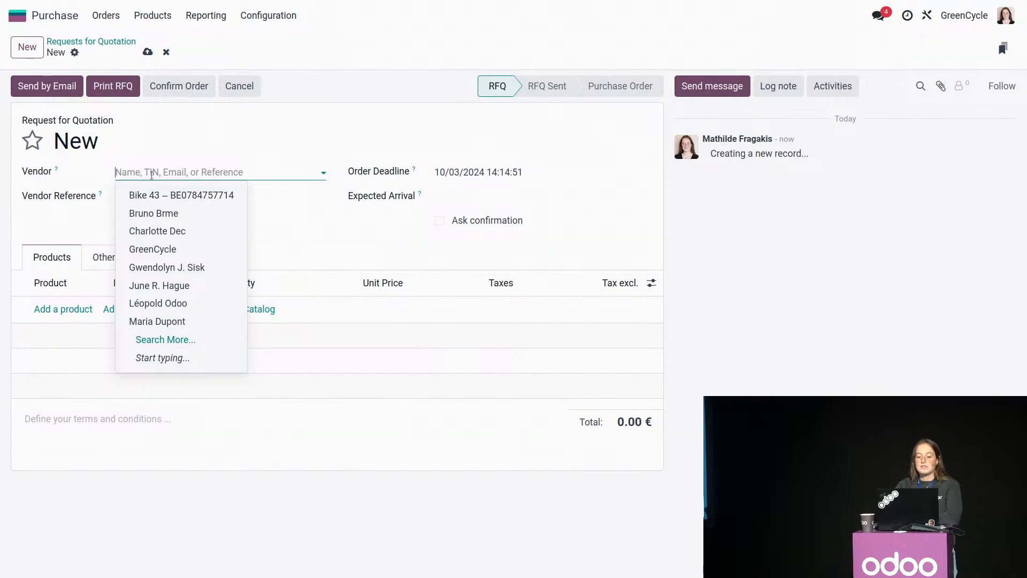
pyautogui.click(164, 196)
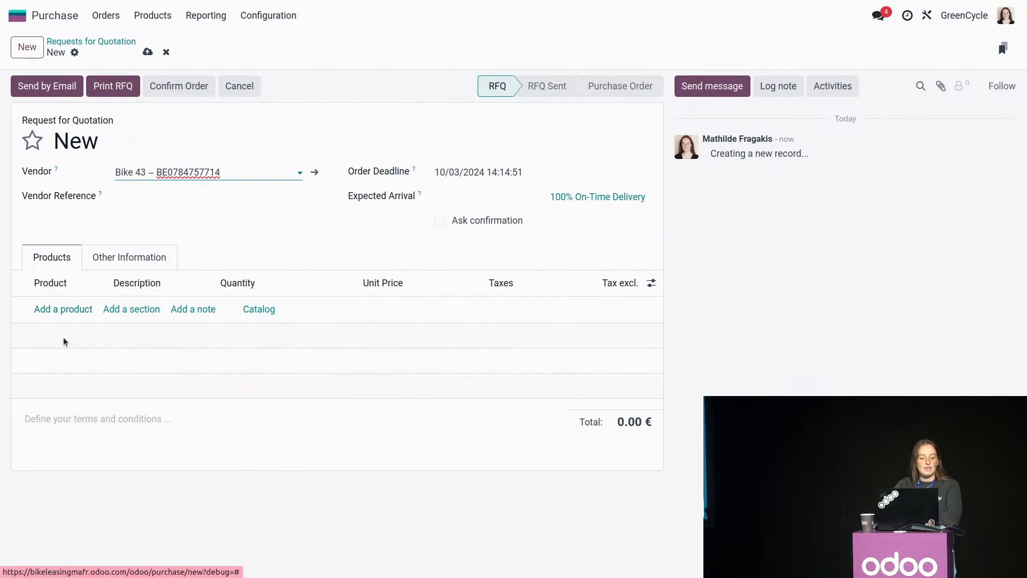
# Add product lines for Bike 43 (Anthracite, Shimano E6100 (65NM)) and Bike 43 (Anthracite, Bosh Carho Line (85NM)).
pyautogui.click(59, 310)
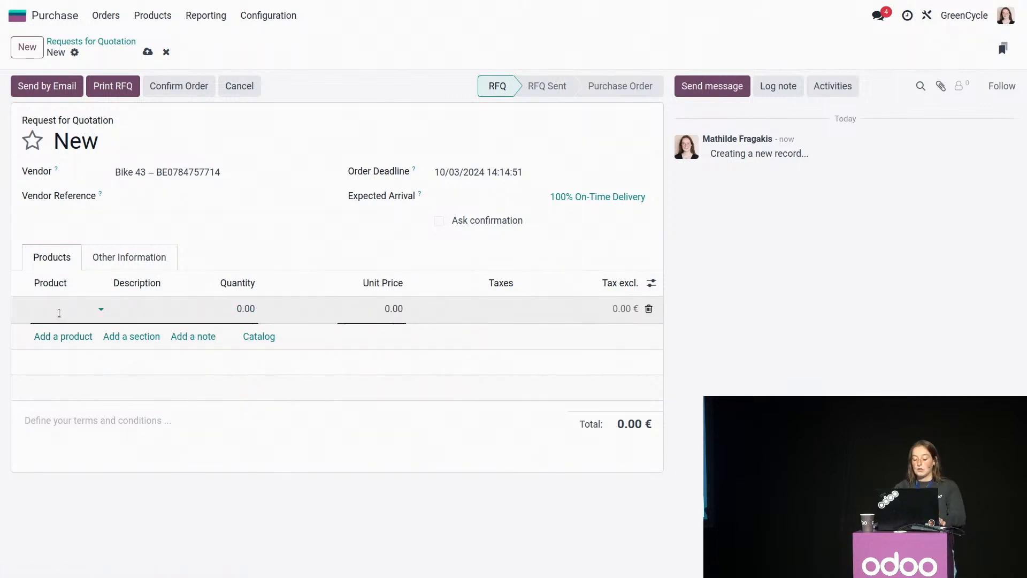
pyautogui.write('Bike')
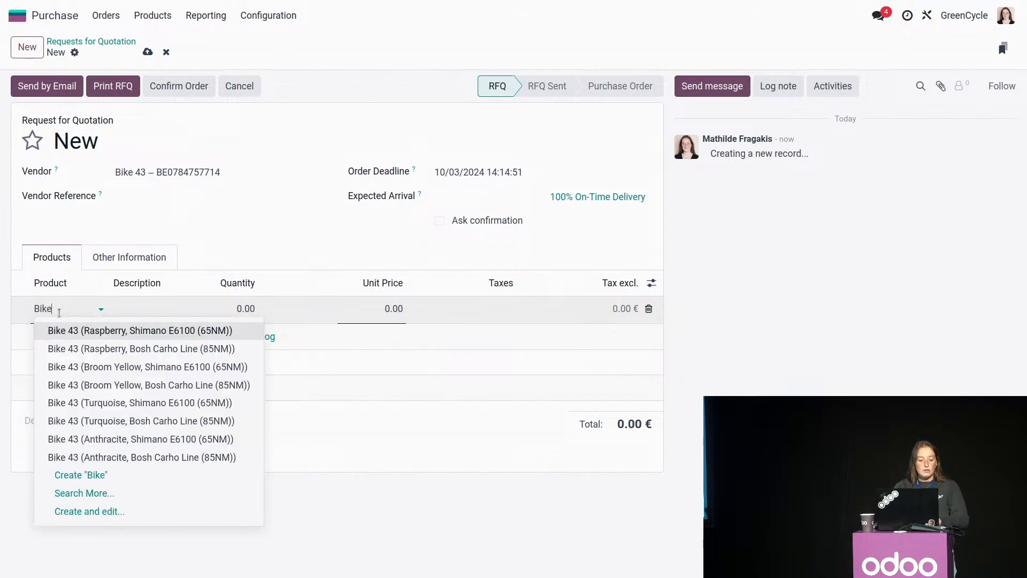
pyautogui.click(140, 439)
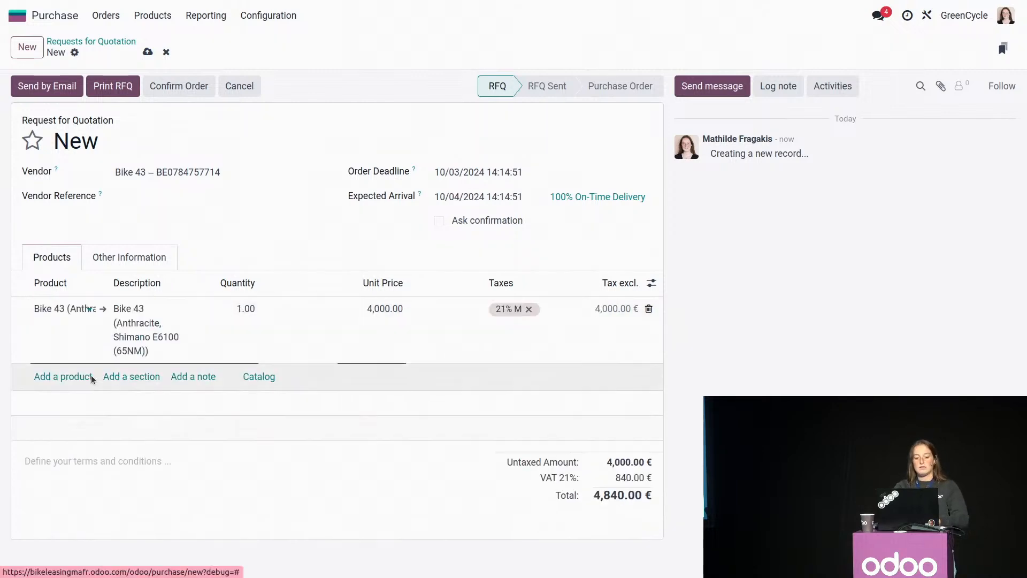
pyautogui.click(70, 376)
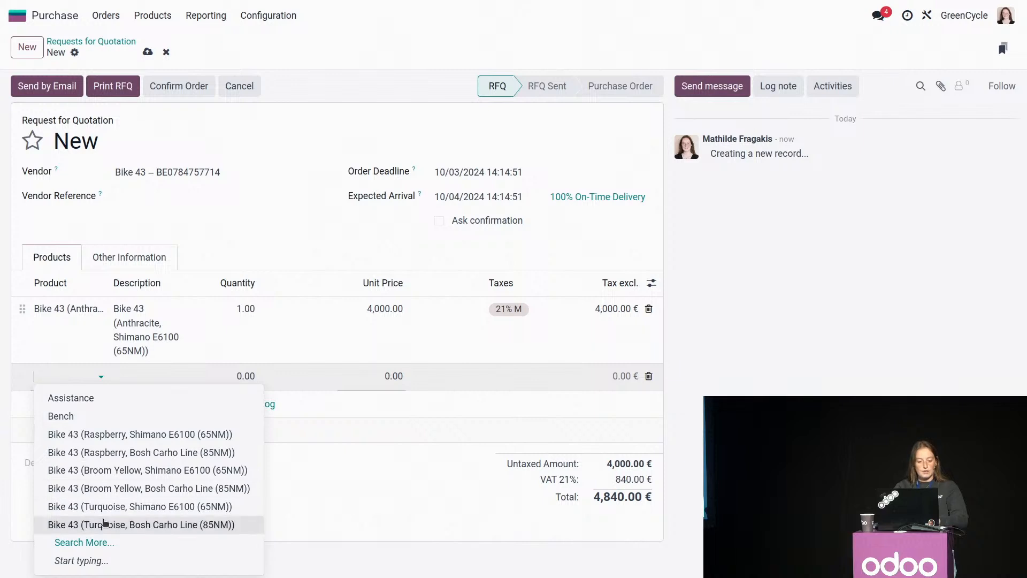
pyautogui.write('bike')
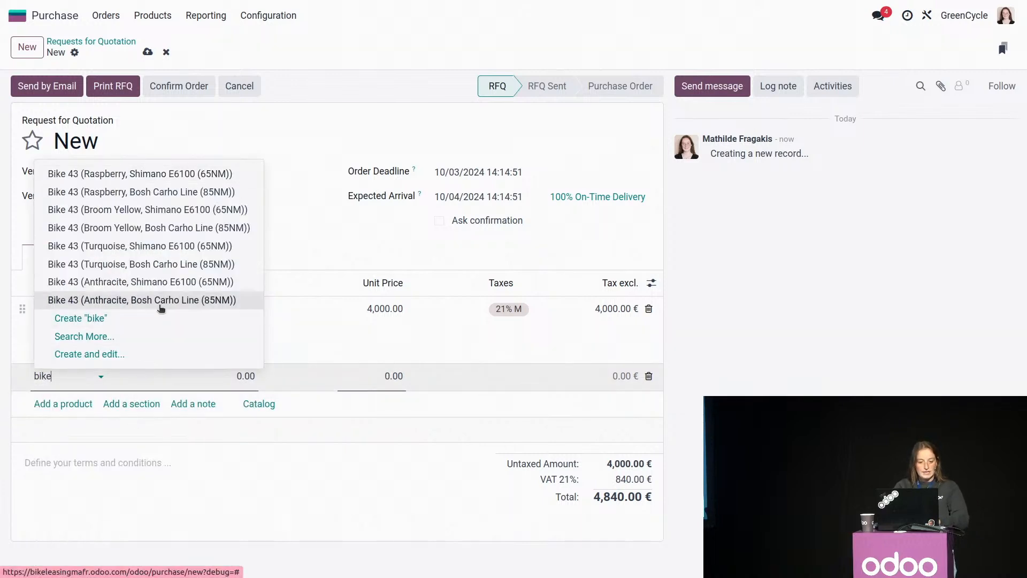
pyautogui.click(161, 307)
# Set the quantity of both Anthracite bike lines to 5 and save the request for quotation.
pyautogui.click(237, 308)
pyautogui.write('5')
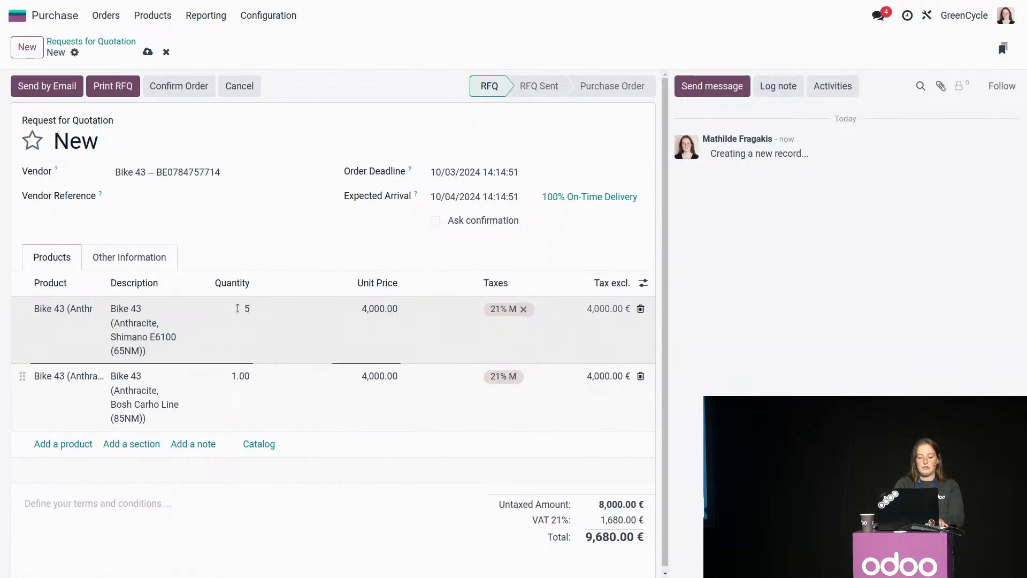
pyautogui.click(239, 372)
pyautogui.write('5')
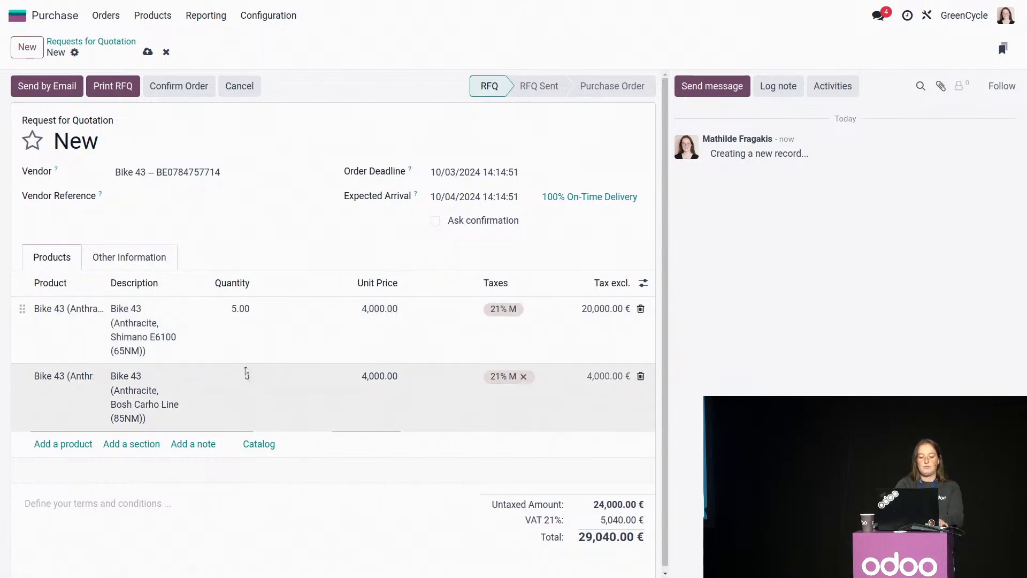
pyautogui.click(148, 52)
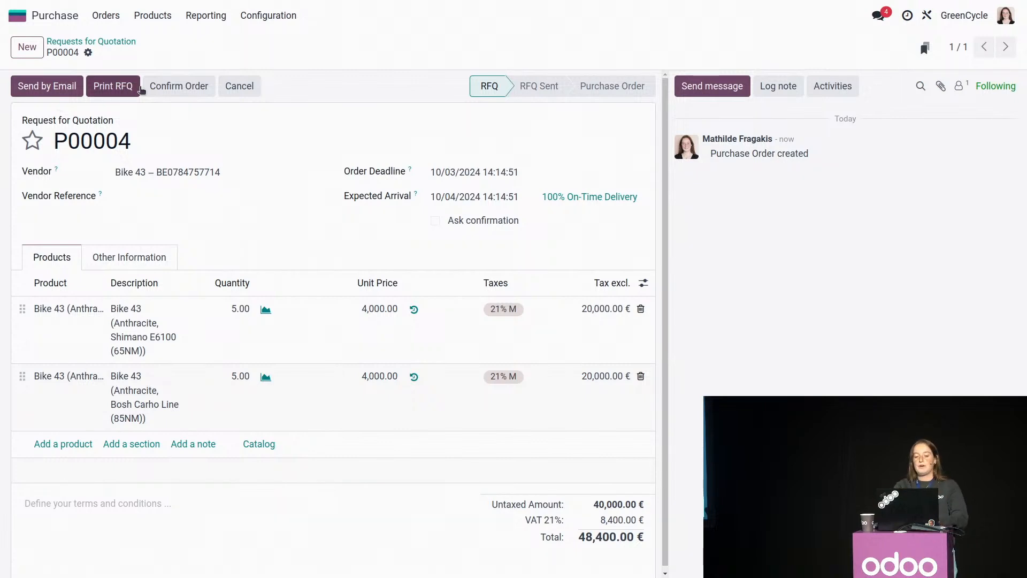
# Confirm the purchase order, open its receipt and validate the incoming bikes.
pyautogui.click(172, 92)
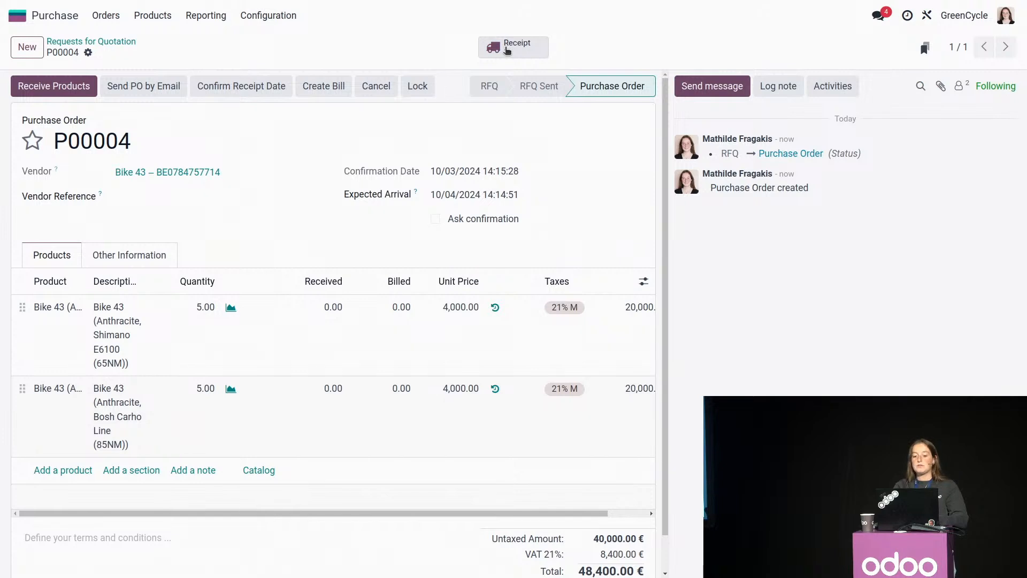
pyautogui.click(507, 49)
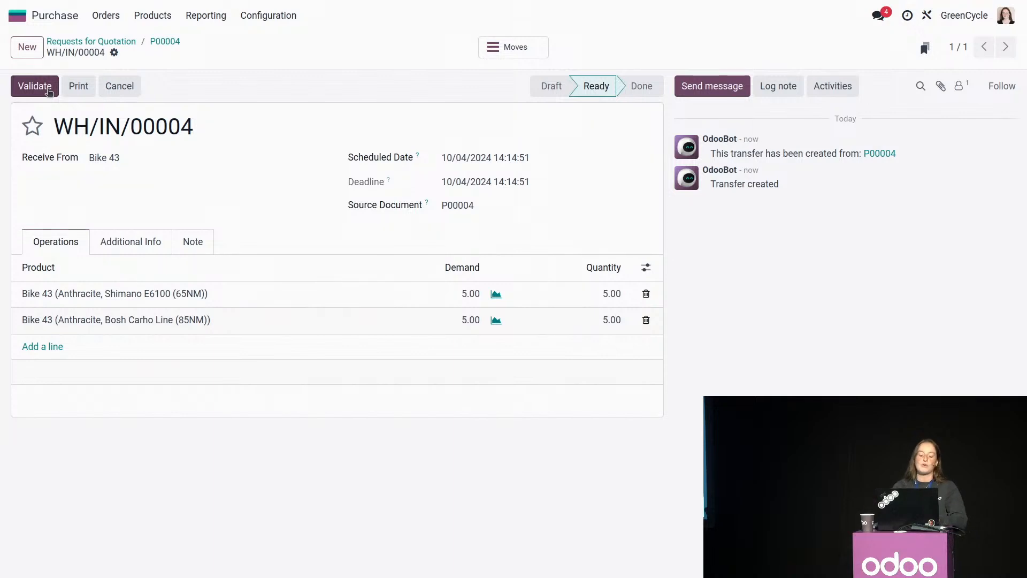
pyautogui.click(34, 87)
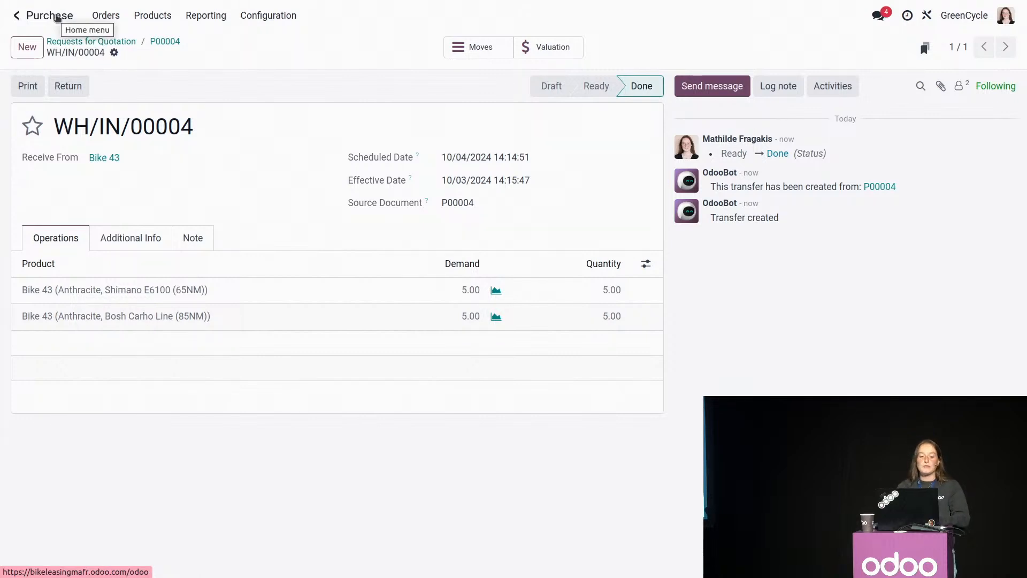
# Switch to Inventory and reopen the Stock report to check the on-hand quantities of the Anthracite bikes.
pyautogui.click(57, 17)
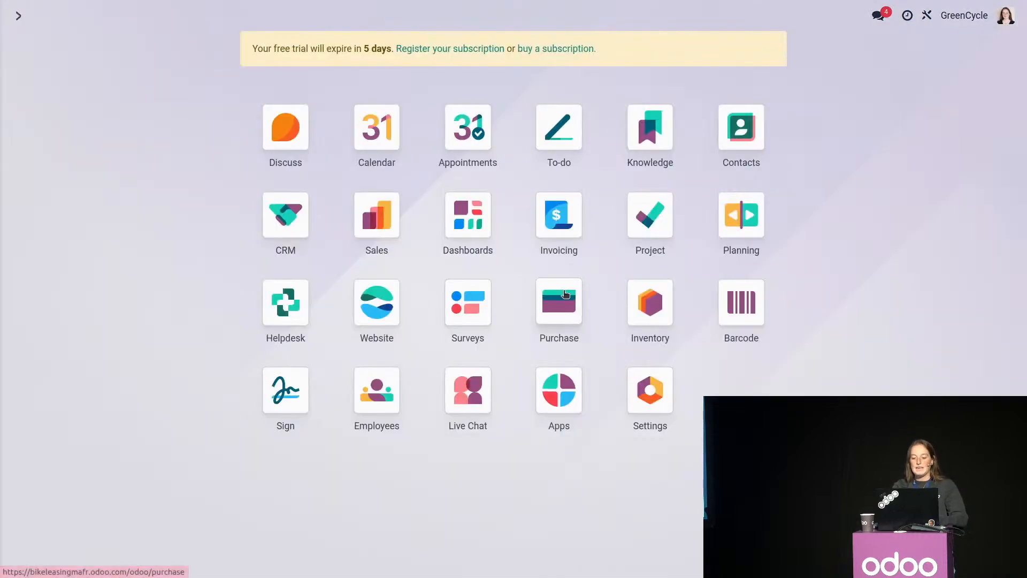
pyautogui.click(619, 302)
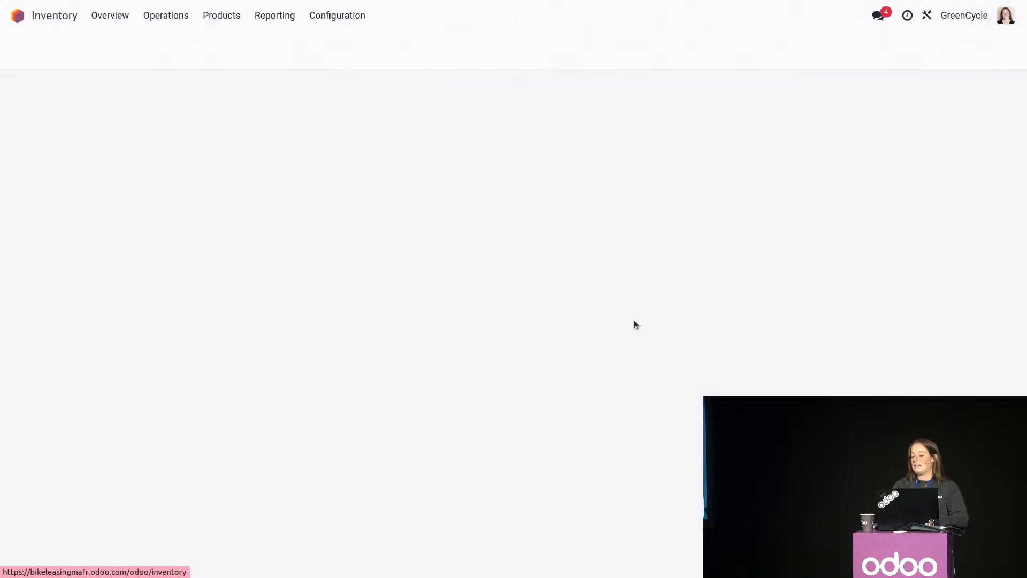
pyautogui.click(278, 16)
pyautogui.click(274, 40)
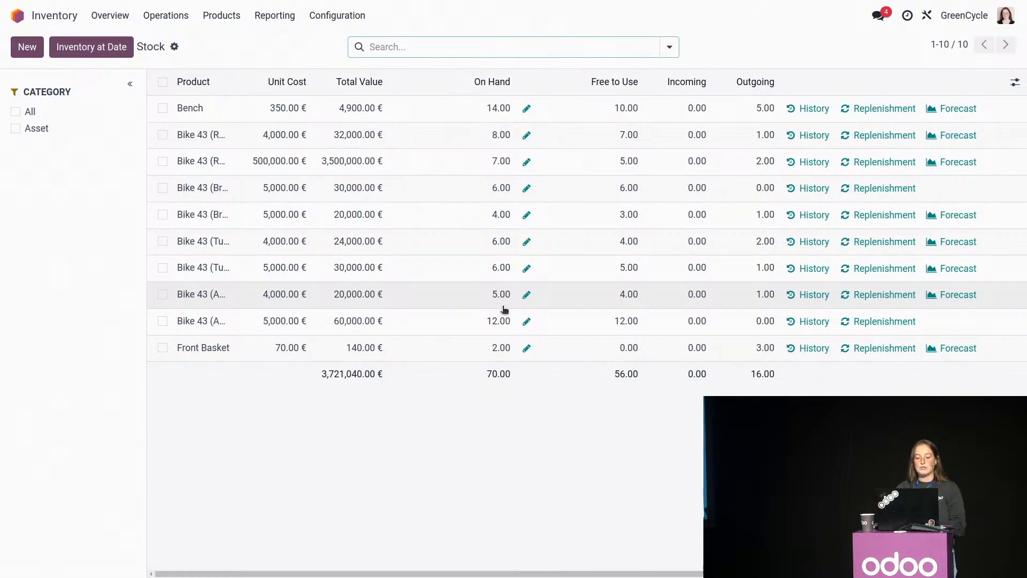
# Switch to Helpdesk, open the Customer Care team's tickets and view the one-star ticket in the In Progress stage.
pyautogui.click(66, 12)
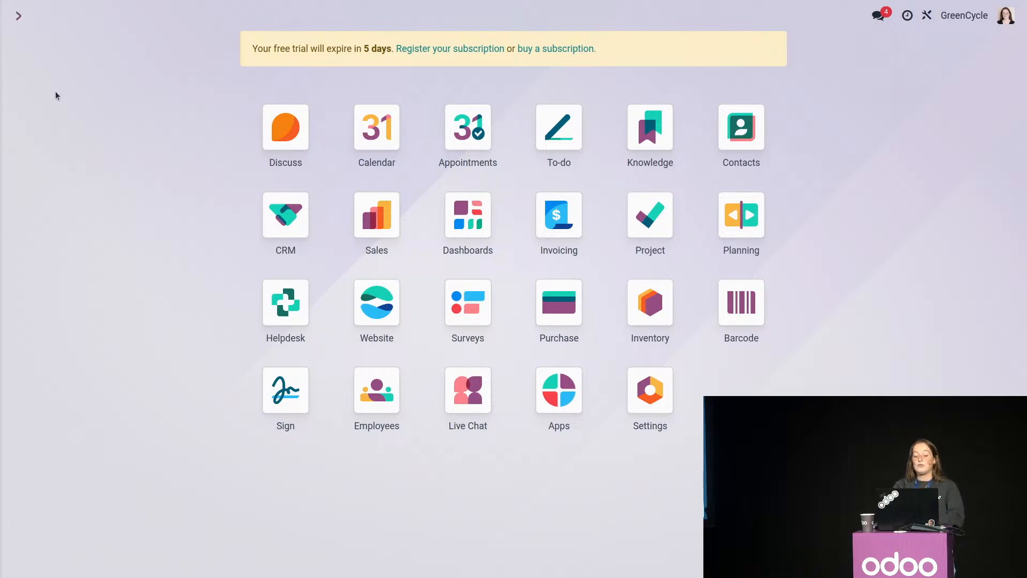
pyautogui.click(272, 298)
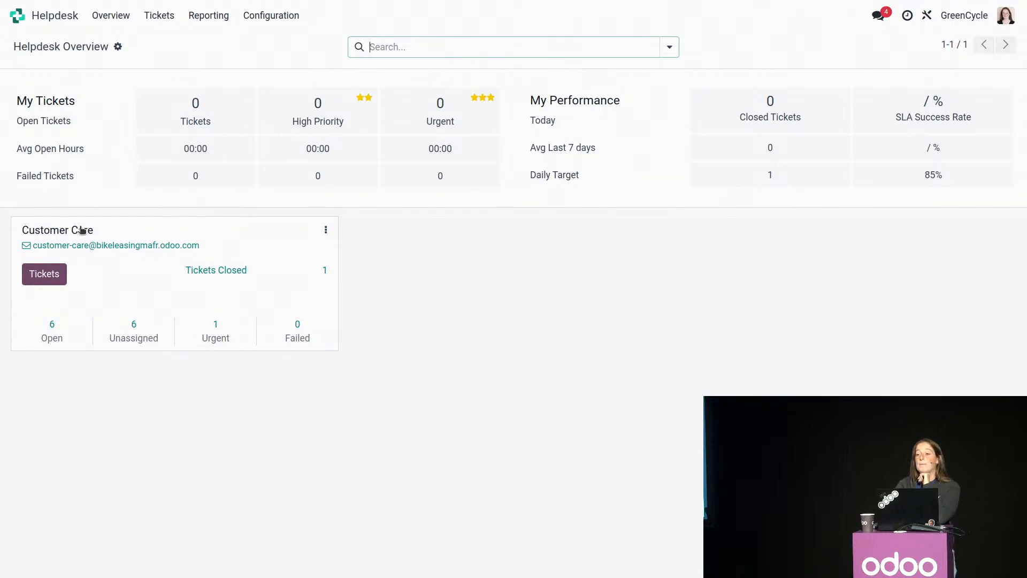
pyautogui.click(81, 230)
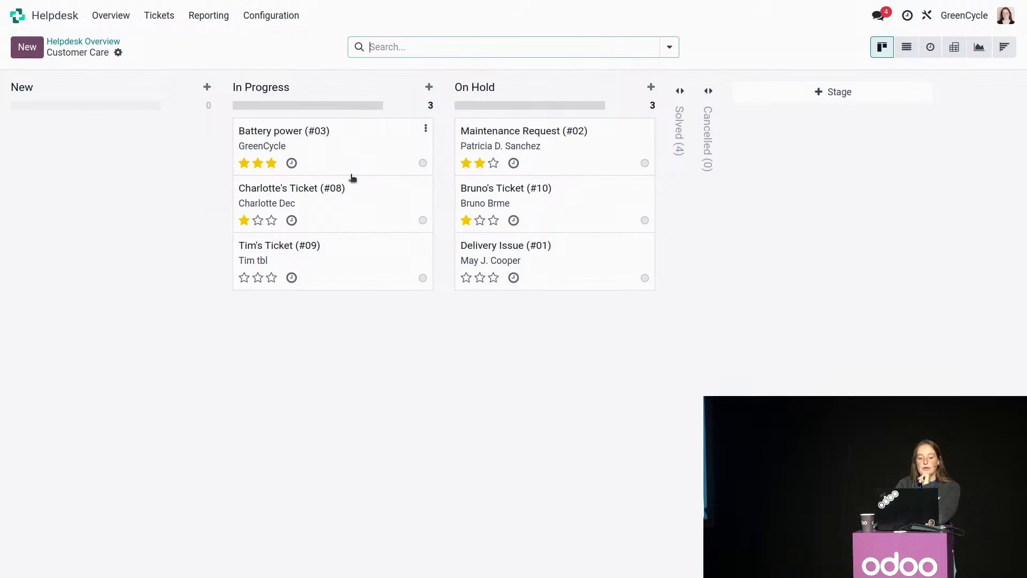
pyautogui.click(350, 204)
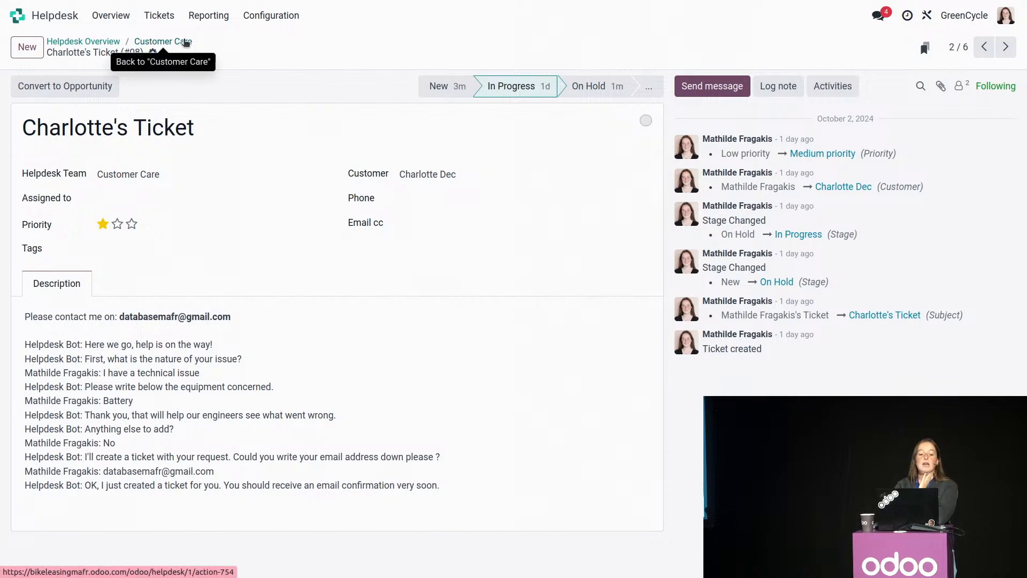
pyautogui.click(186, 43)
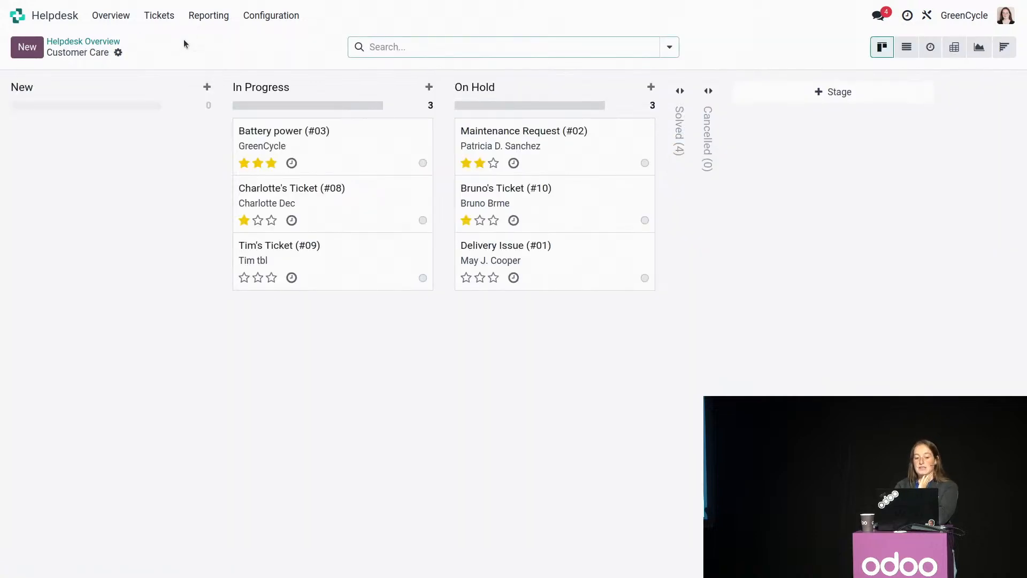
pyautogui.click(28, 48)
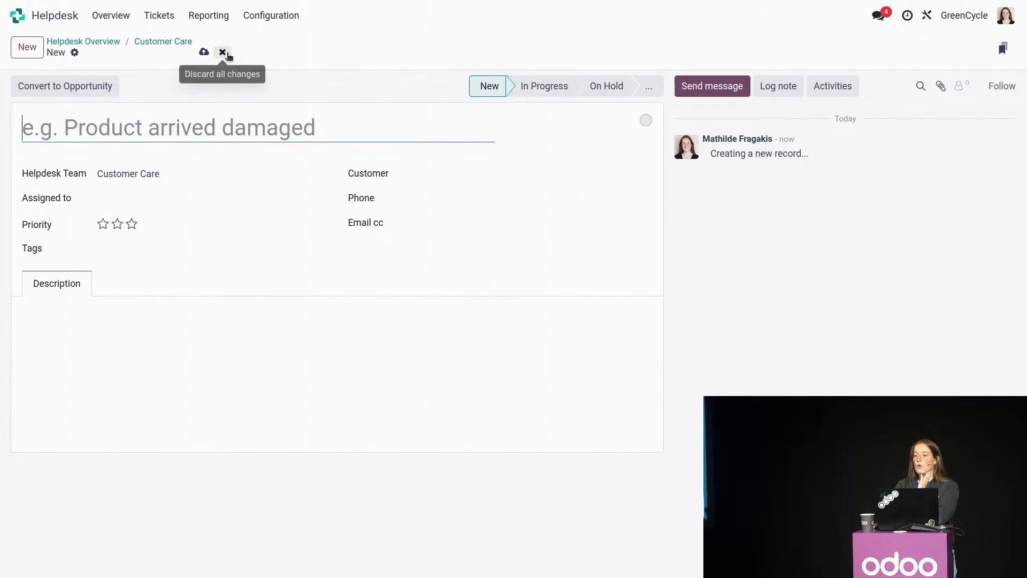
pyautogui.click(223, 53)
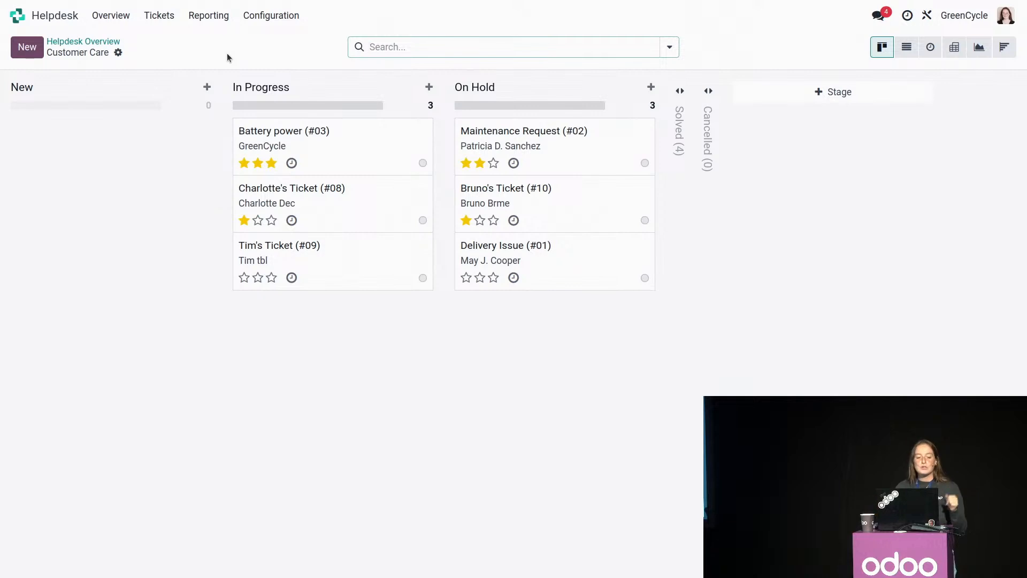
# Switch to the GreenCycle website's Submit a Ticket page and report a technical issue with the Battery to Helpdesk Bot, answering No to adding anything else.
pyautogui.click(43, 19)
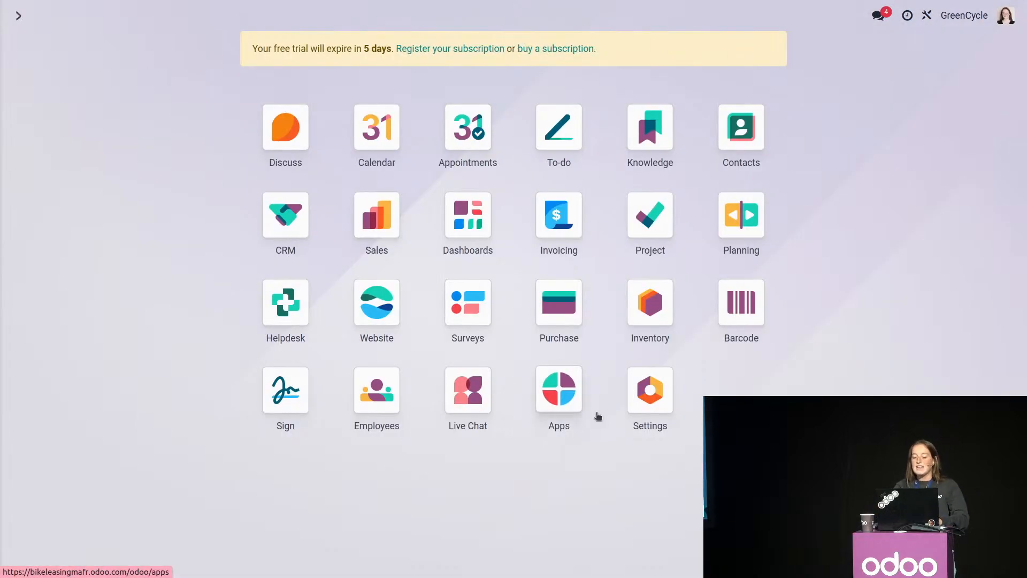
pyautogui.hotkey('ctrl', 'Tab')
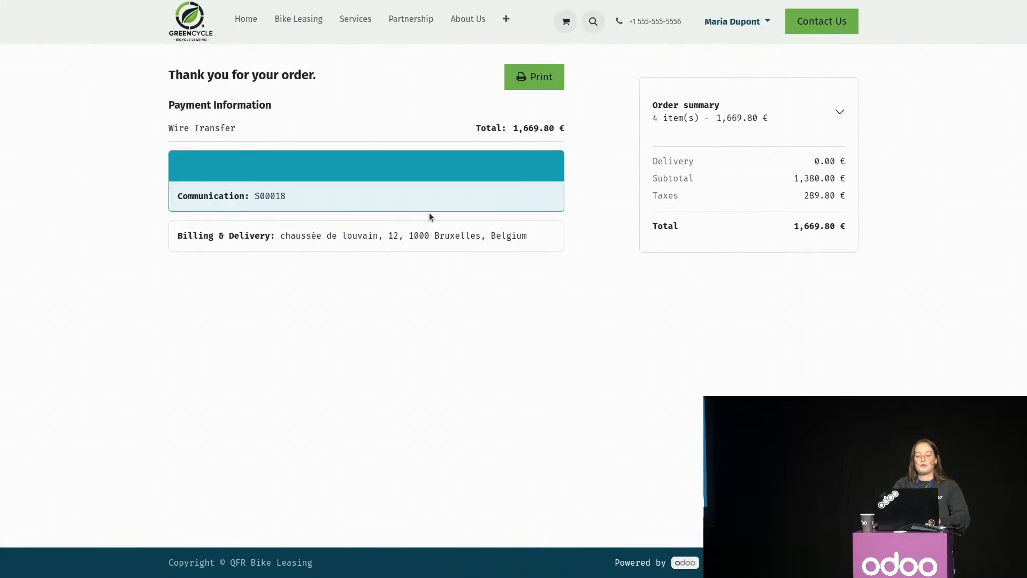
pyautogui.click(211, 36)
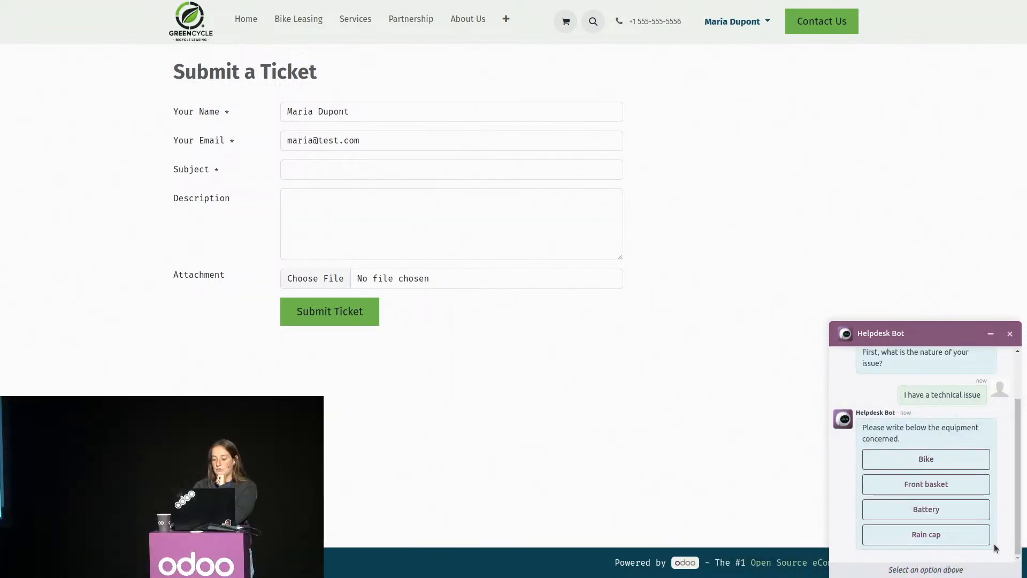
pyautogui.click(946, 517)
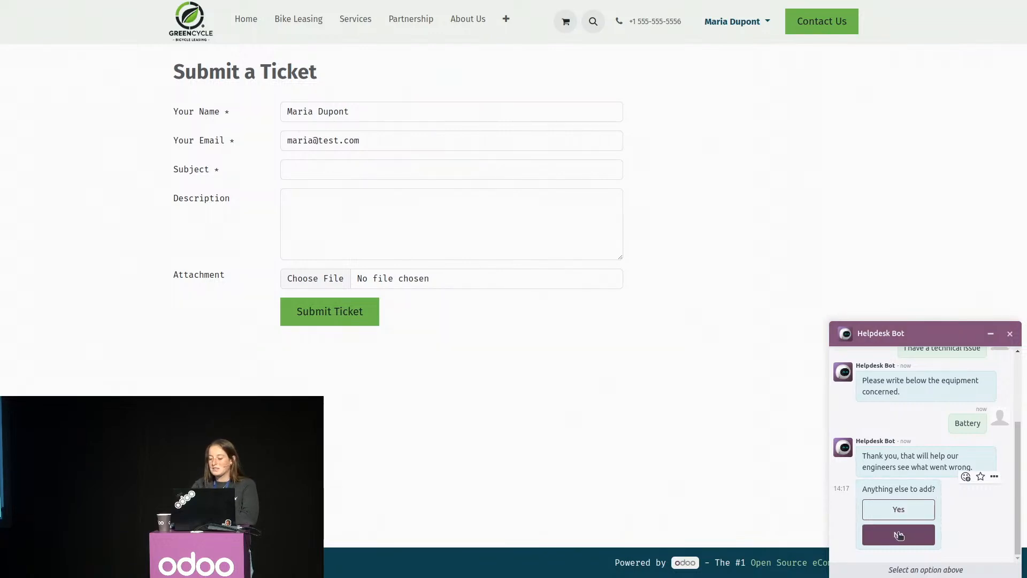
pyautogui.click(898, 535)
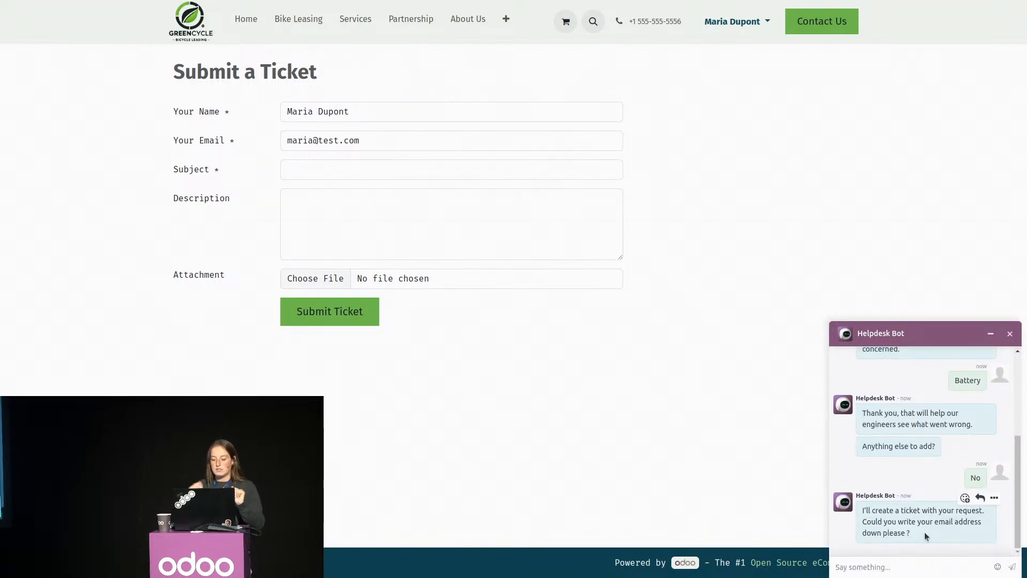
# Send the customer's email address to Helpdesk Bot to complete the ticket request.
pyautogui.write('m')
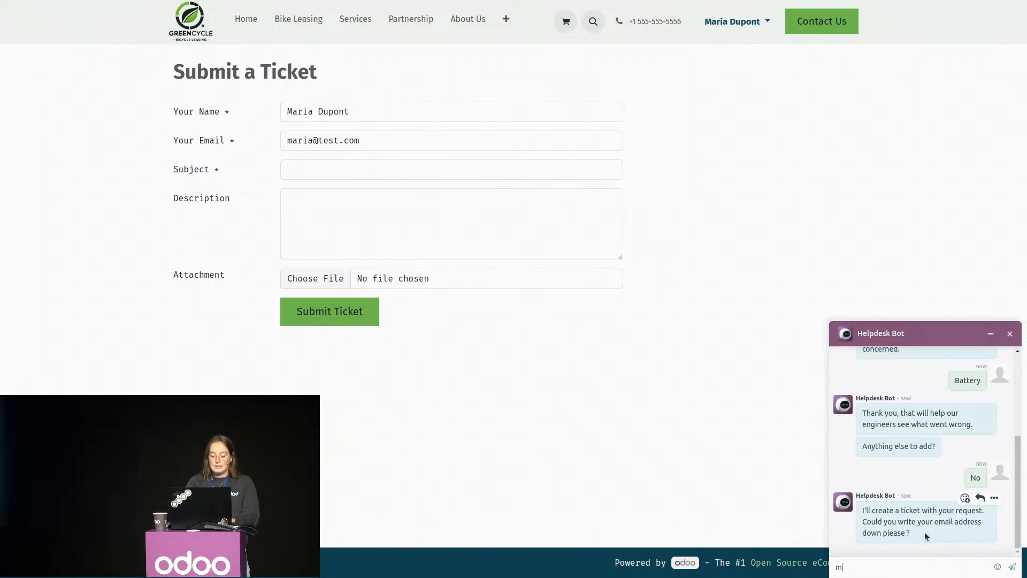
pyautogui.write('aria@test.com')
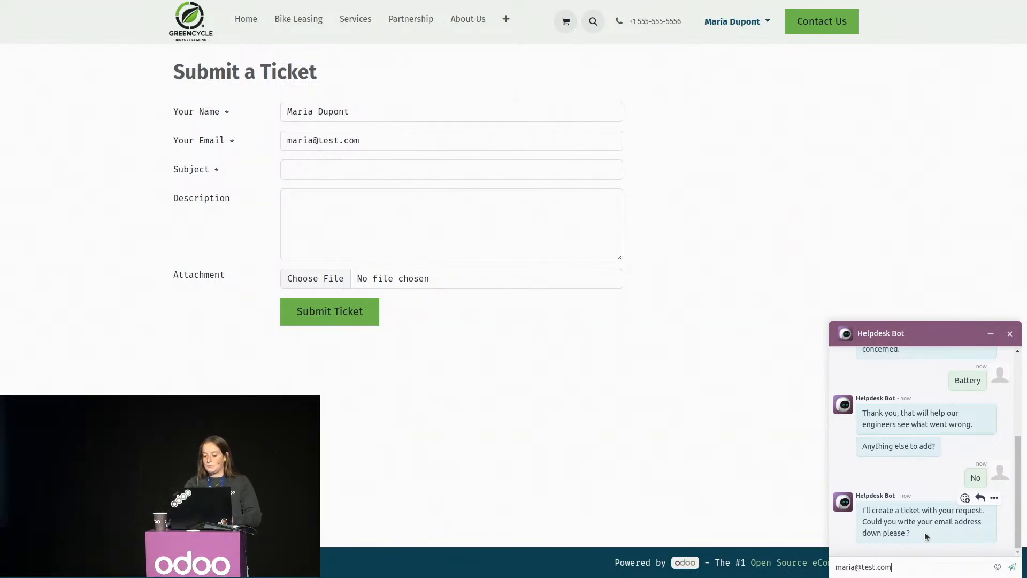
pyautogui.press('Return')
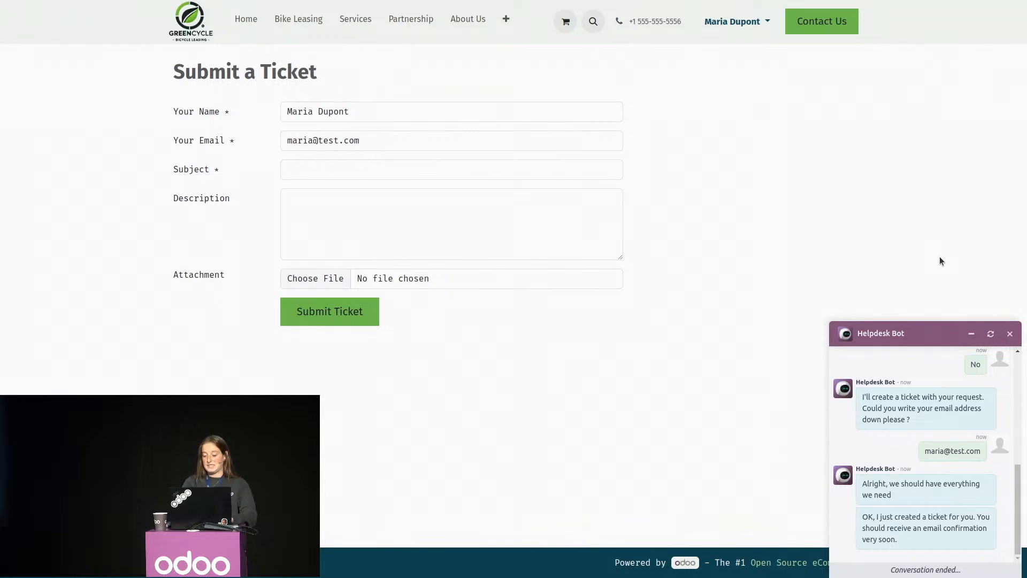
# Switch back to Helpdesk, open the Customer Care ticket in the New stage and check the equipment named in its chat transcript.
pyautogui.hotkey('ctrl', 'alt', 'Right')
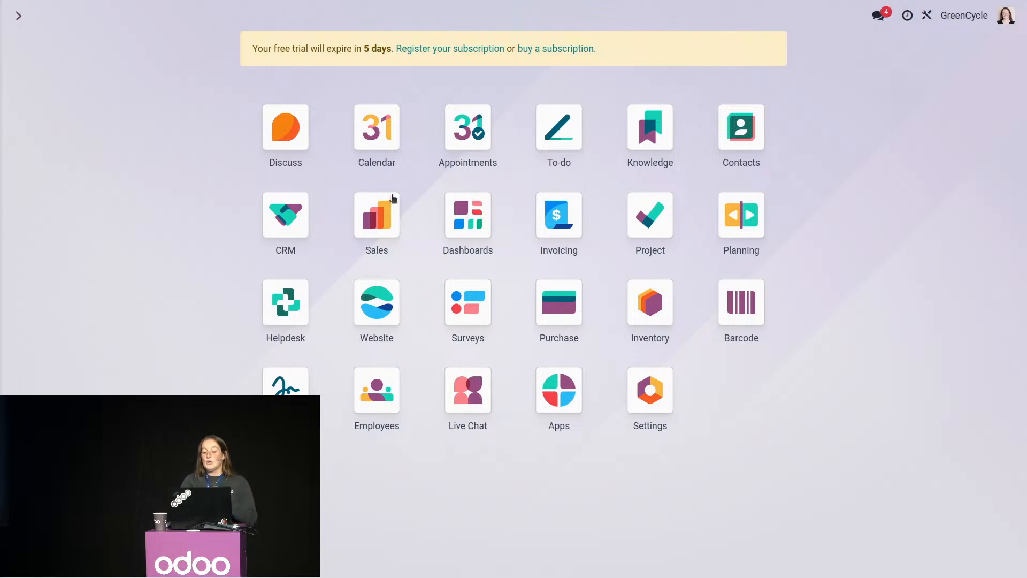
pyautogui.click(275, 318)
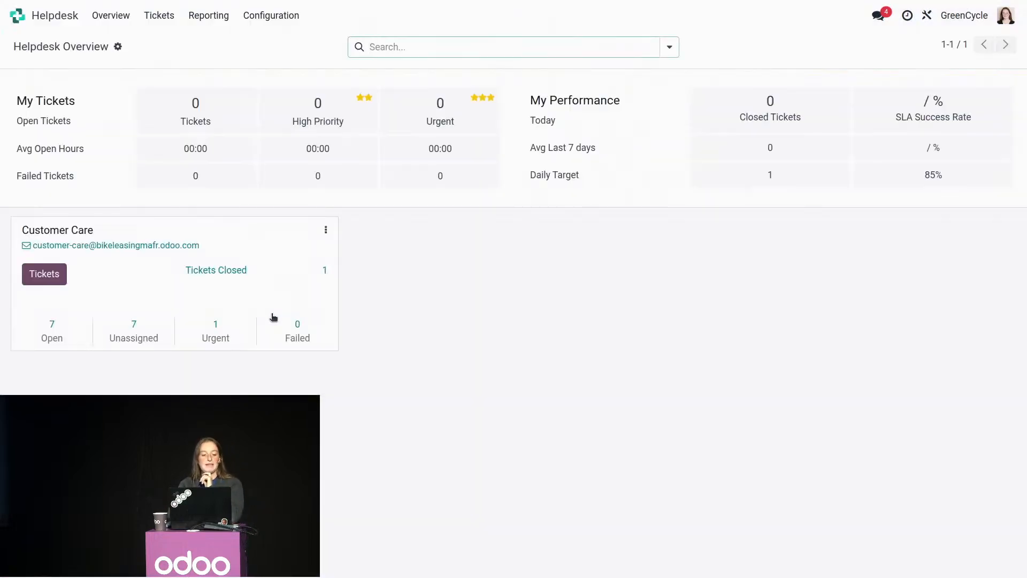
pyautogui.click(98, 230)
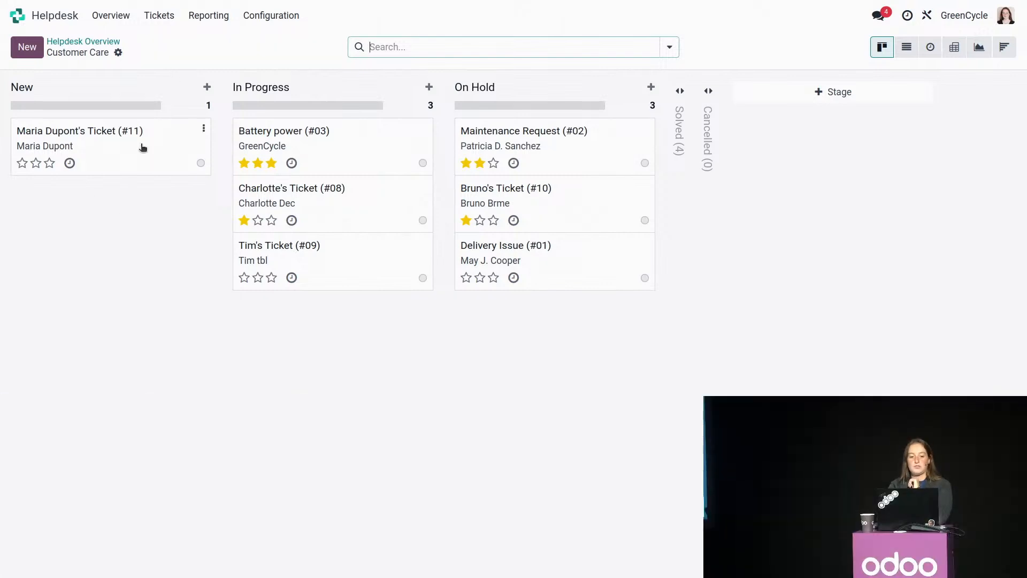
pyautogui.click(143, 148)
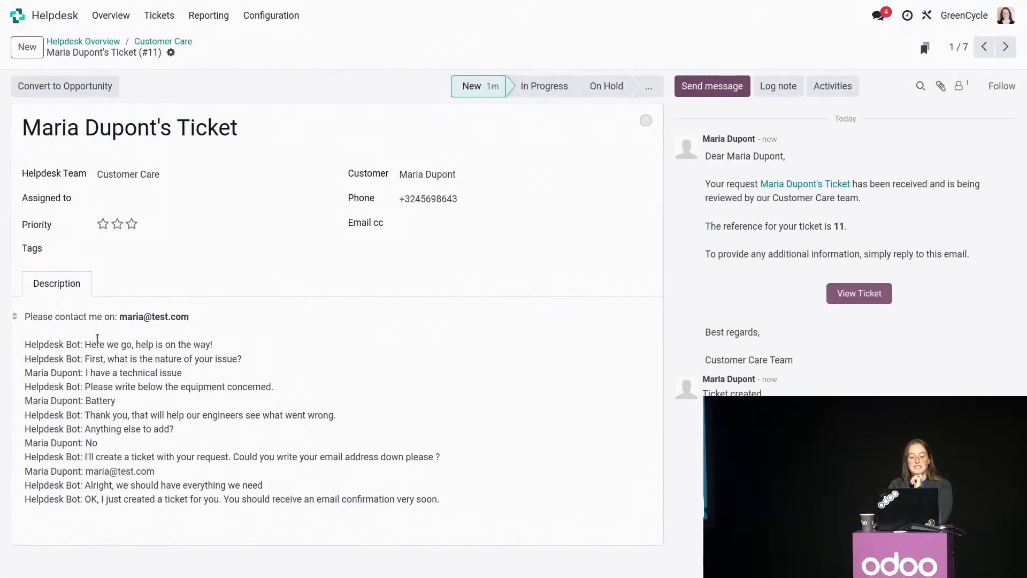
pyautogui.doubleClick(114, 400)
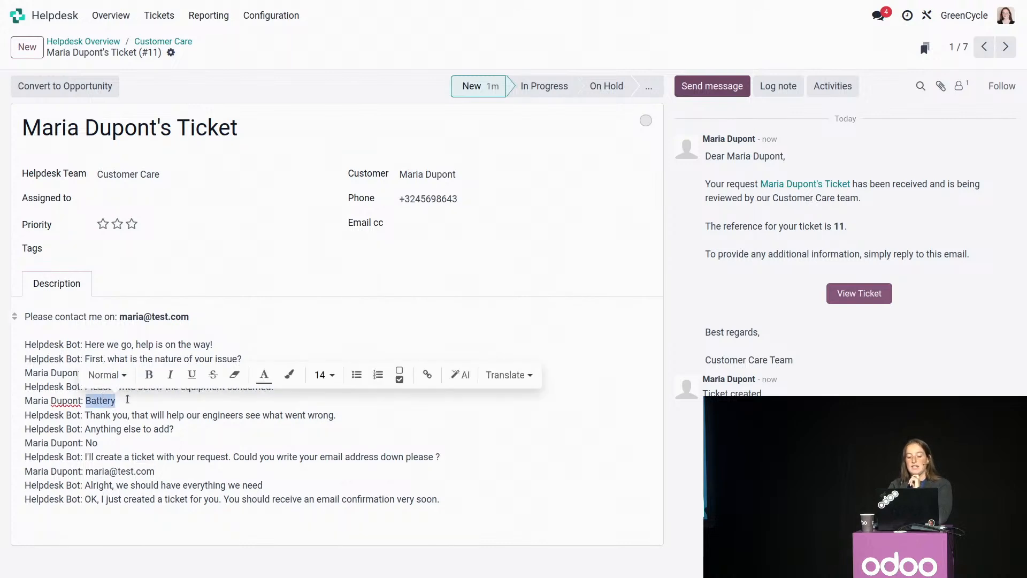
pyautogui.click(114, 400)
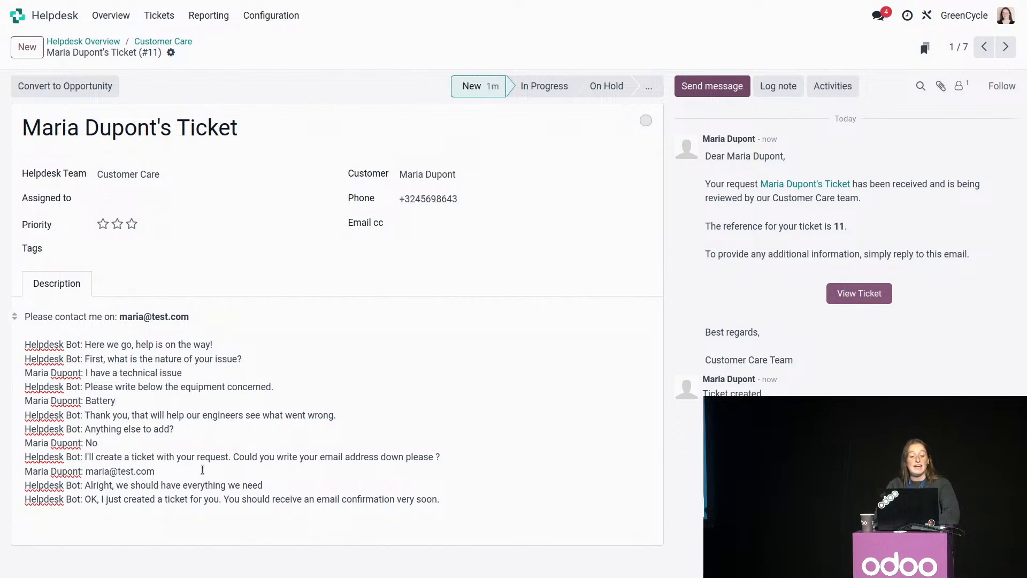
# Send the customer the message "Help on the way !" from the ticket.
pyautogui.click(742, 92)
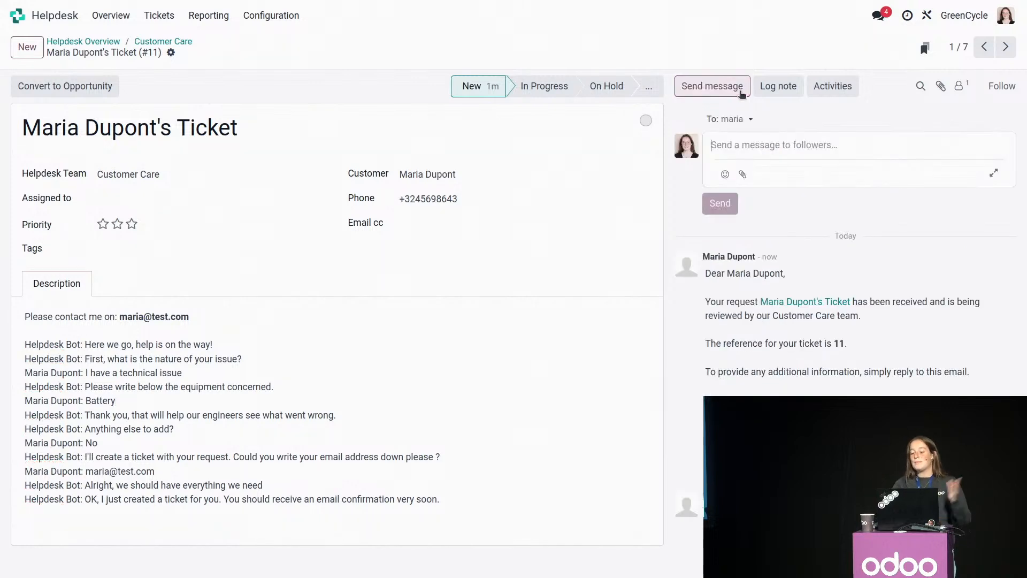
pyautogui.write('Help')
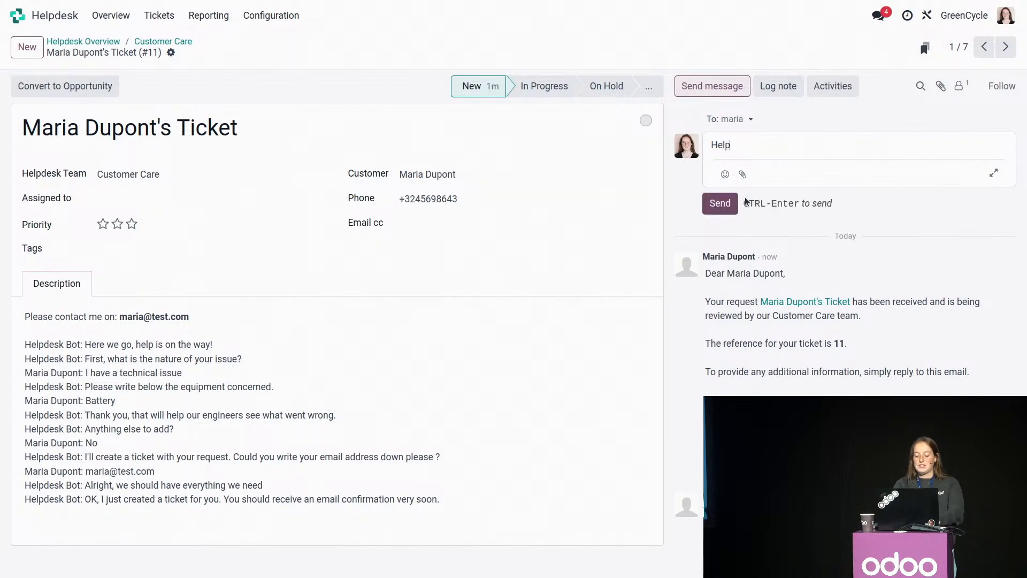
pyautogui.write(' on the way !')
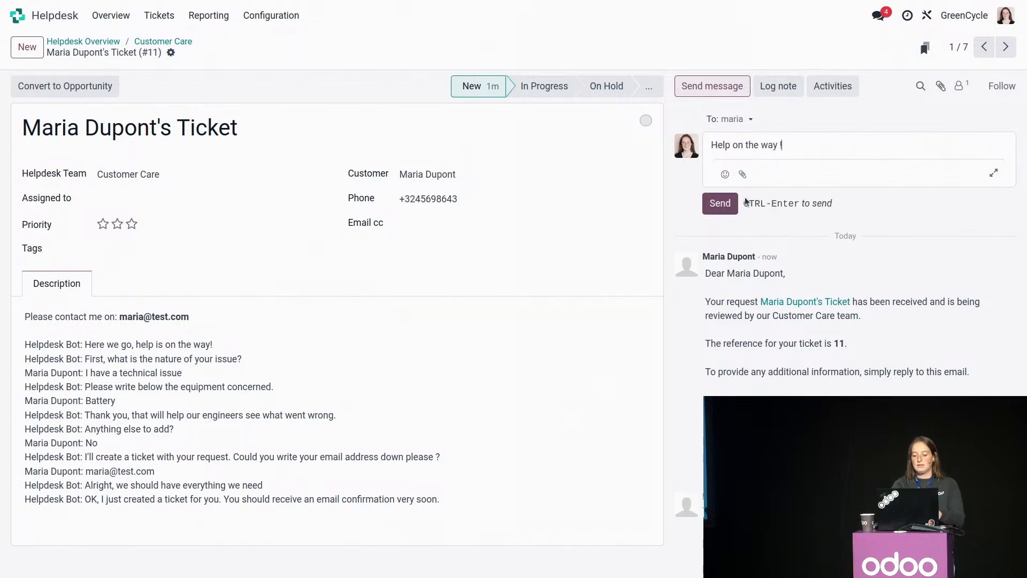
pyautogui.click(719, 203)
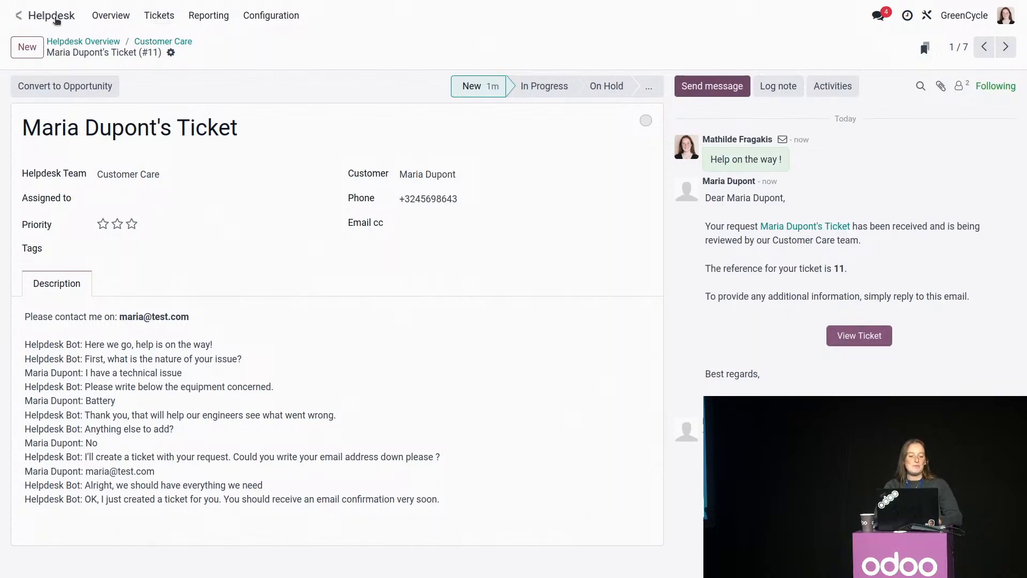
# Leave Helpdesk for the app overview and switch to the presentation's Q&A slide.
pyautogui.click(53, 17)
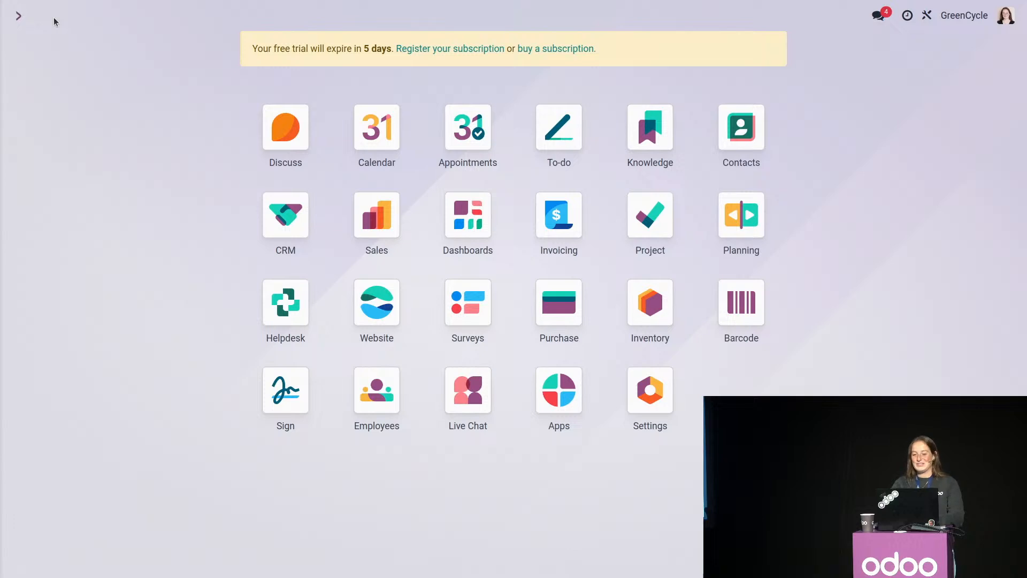
pyautogui.hotkey('ctrl', 'alt', 'Left')
pyautogui.press('Right')
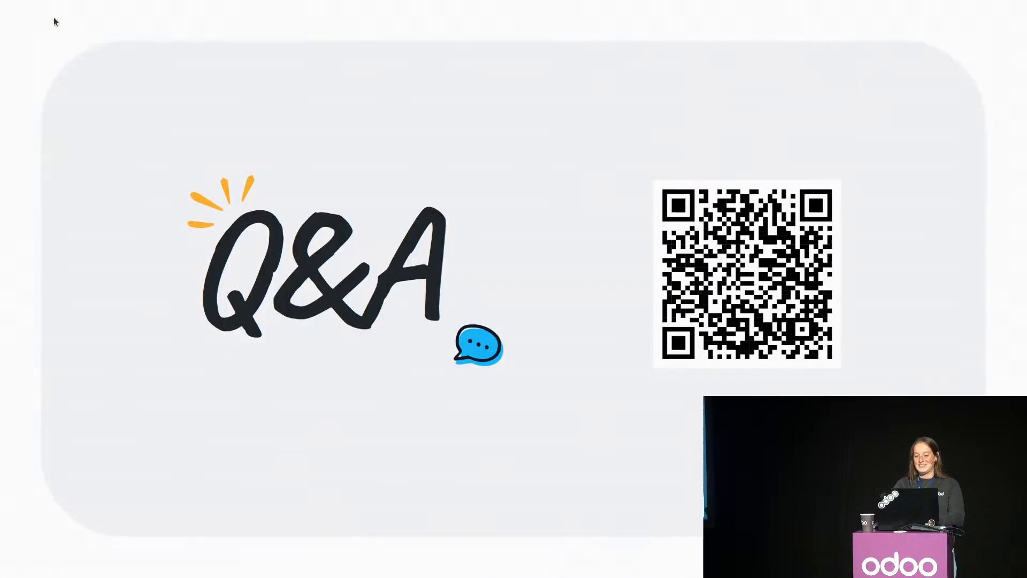